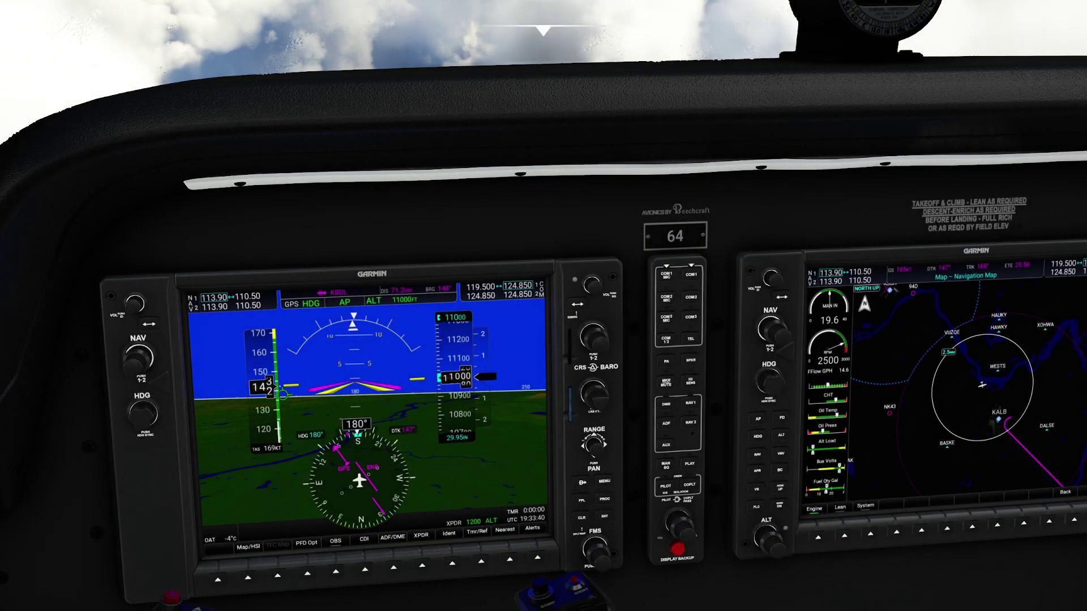
# Switch to the STELA ONE ARRIVAL chart, zoom it out to 175% to examine the whole arrival, and return to the simulator
pyautogui.hotkey('alt', 'Tab')
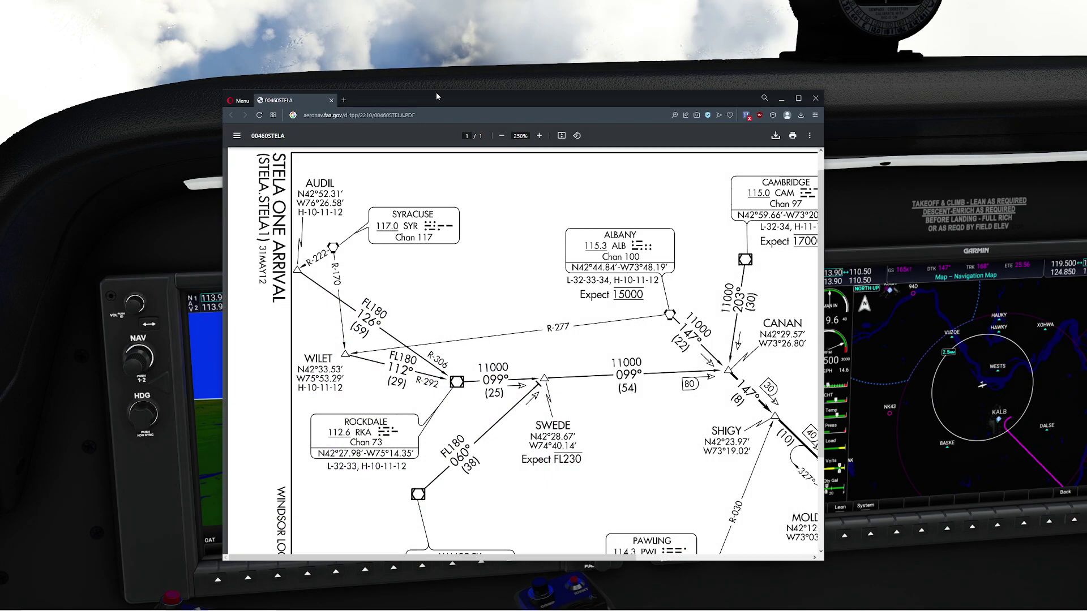
pyautogui.click(501, 136)
pyautogui.click(501, 136)
pyautogui.click(501, 136)
pyautogui.click(539, 136)
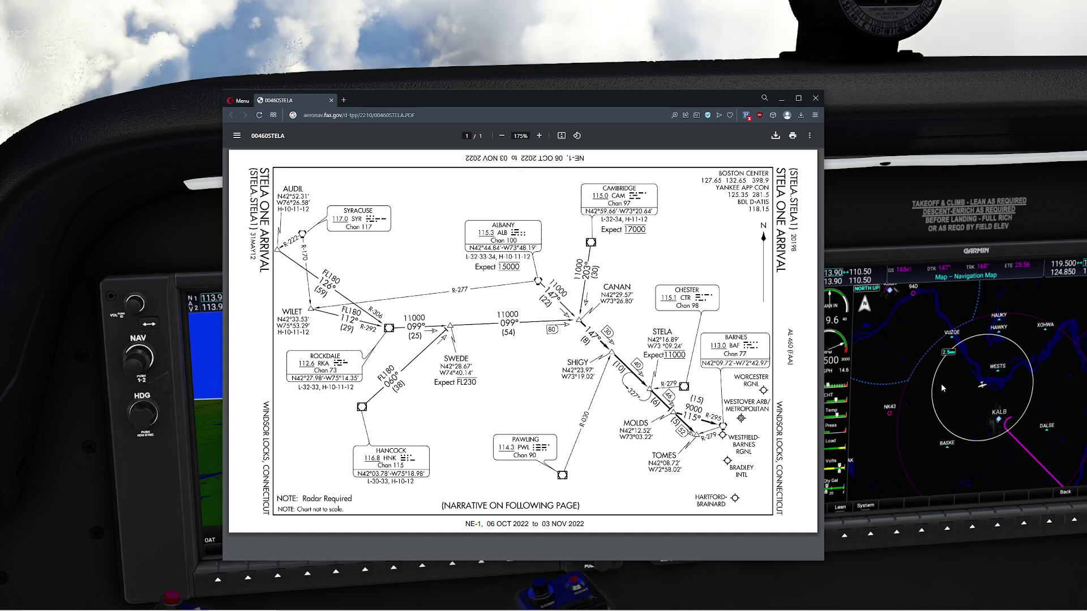
pyautogui.press('XF86AudioLowerVolume')
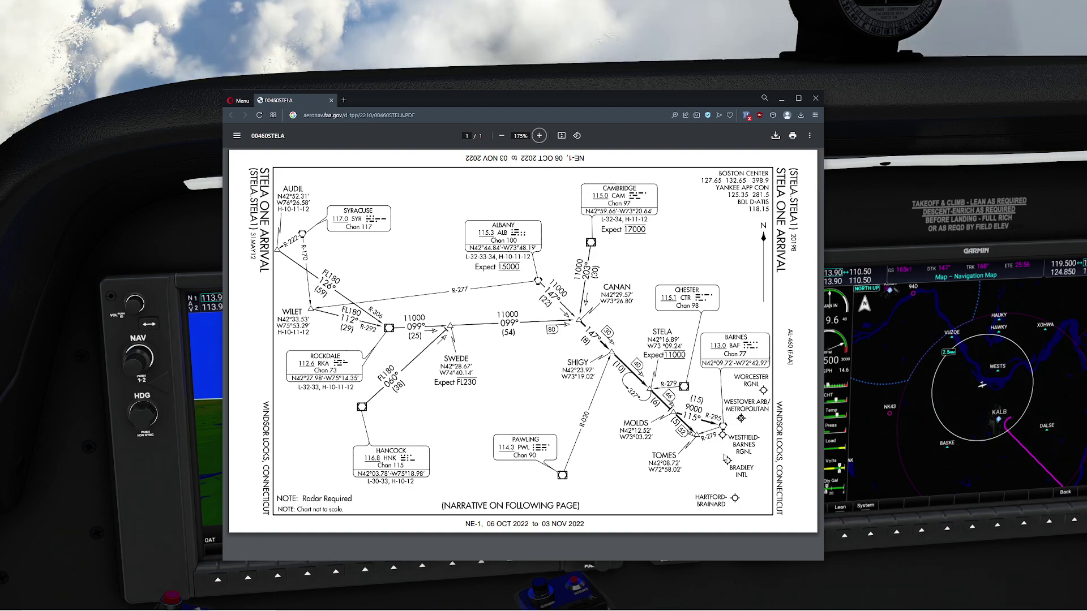
pyautogui.click(864, 168)
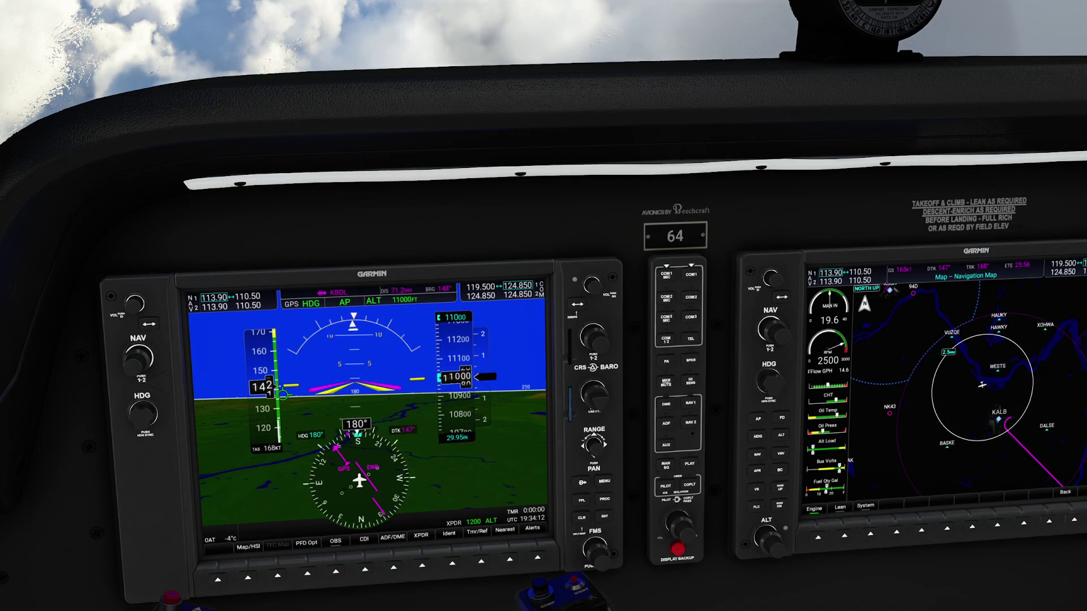
# Check the active flight plan on the multi-function display, then return to the navigation map
pyautogui.moveTo(626, 249); pyautogui.dragTo(917, 351)
pyautogui.scroll(3, 544, 305)
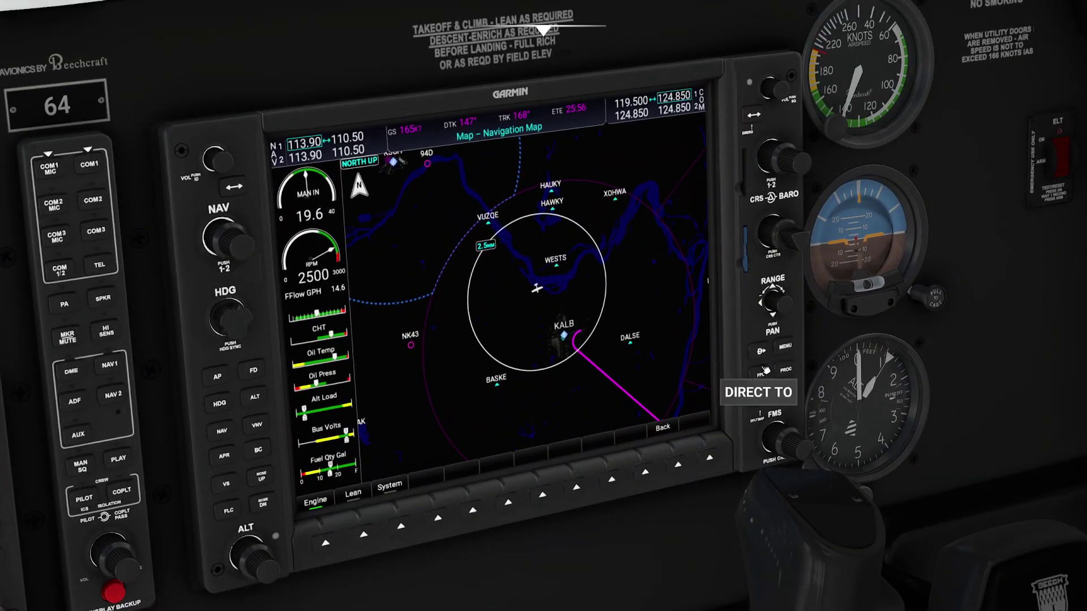
pyautogui.click(761, 375)
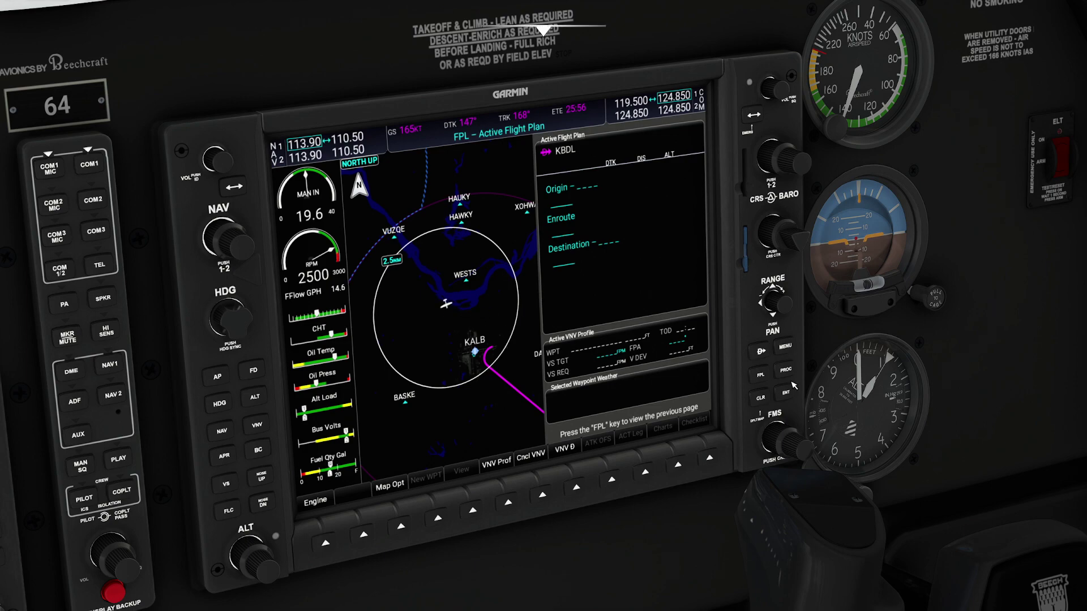
pyautogui.click(762, 379)
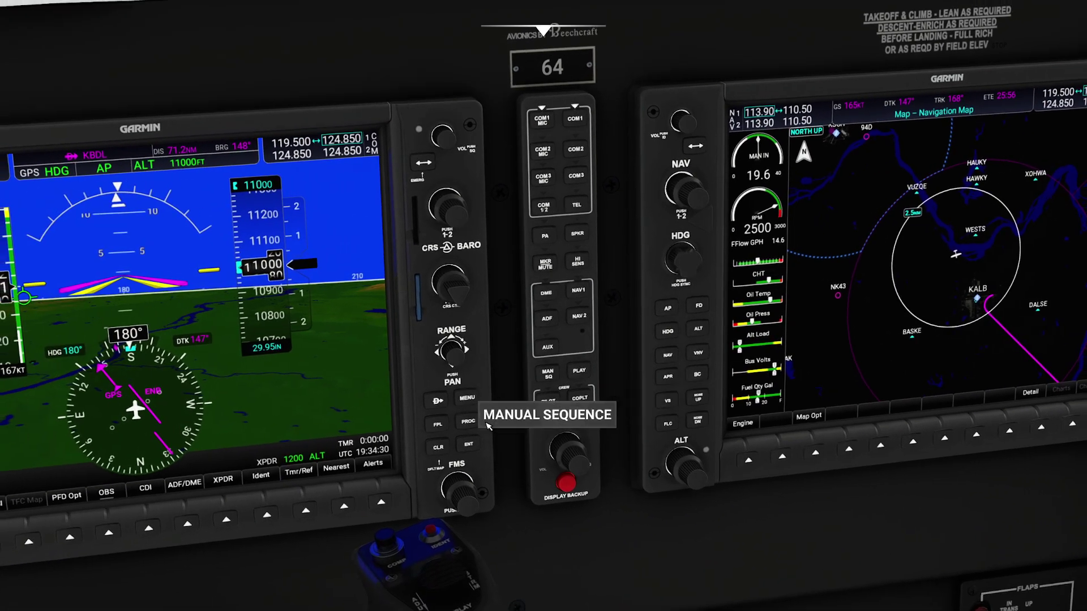
# Load the STELA1 arrival for KBDL with the ALB transition from the procedures on the primary flight display
pyautogui.click(468, 422)
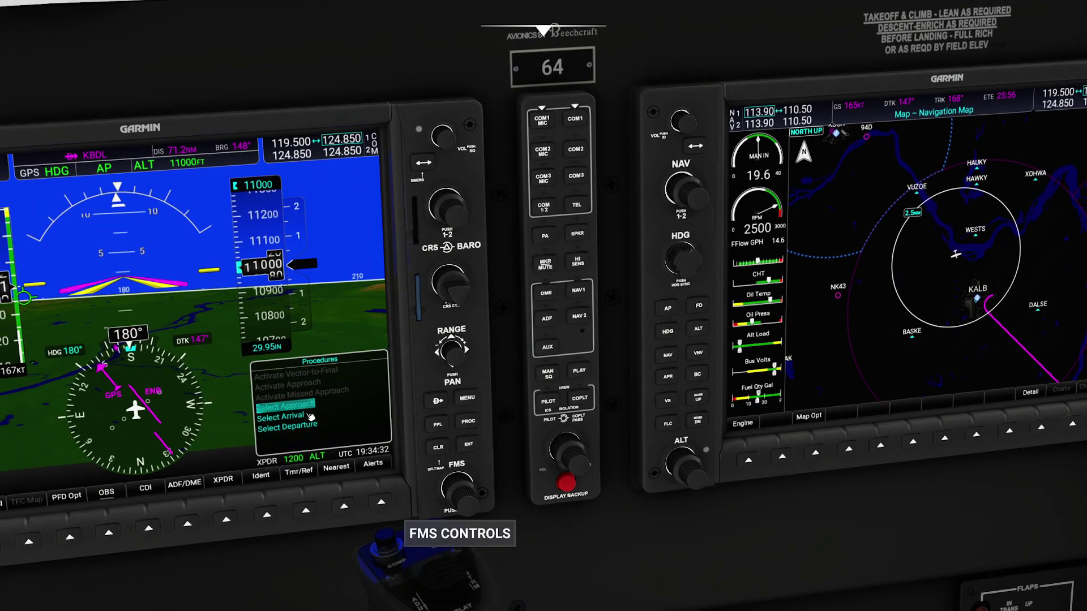
pyautogui.scroll(-1, 455, 474)
pyautogui.click(455, 473)
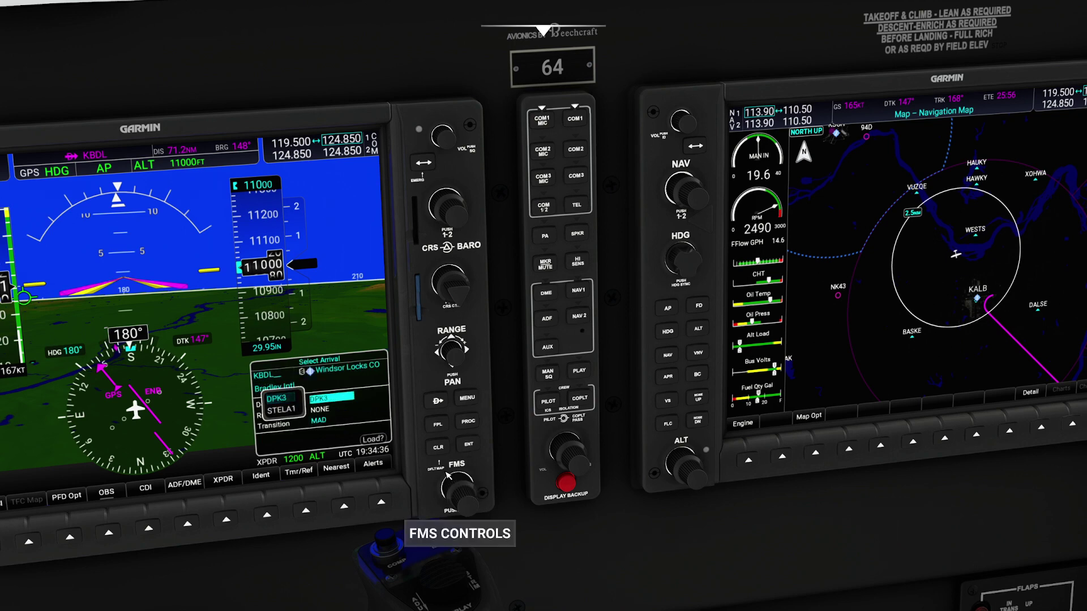
pyautogui.scroll(-1, 456, 481)
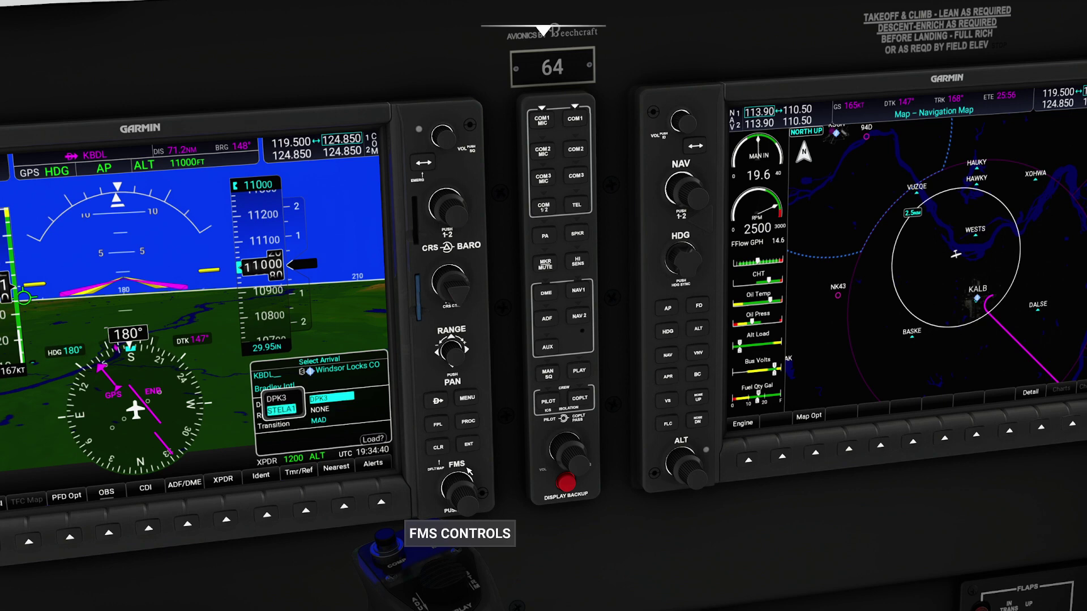
pyautogui.click(469, 445)
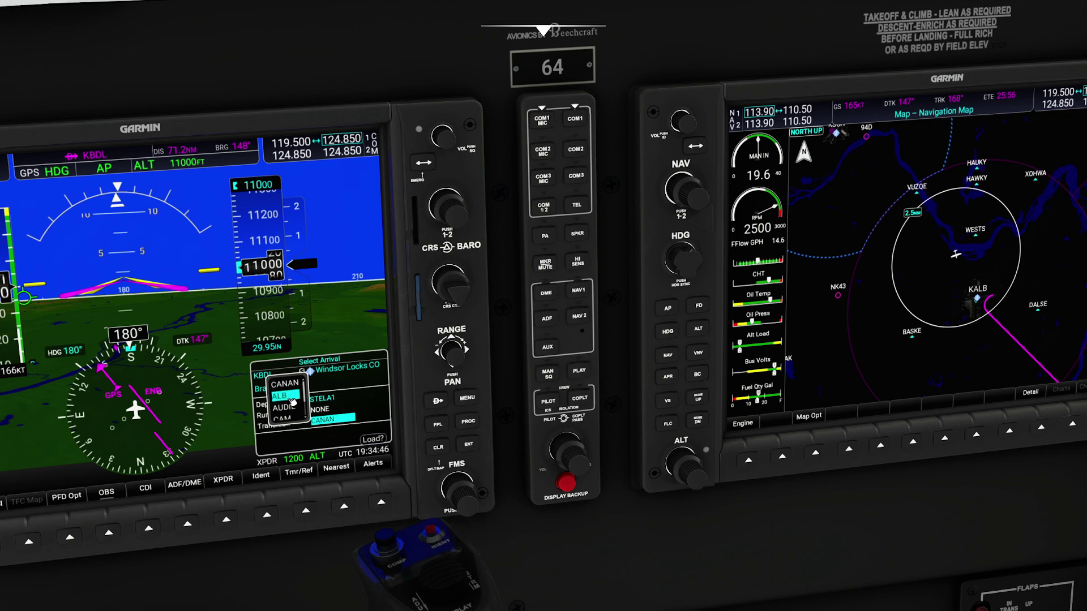
pyautogui.click(469, 447)
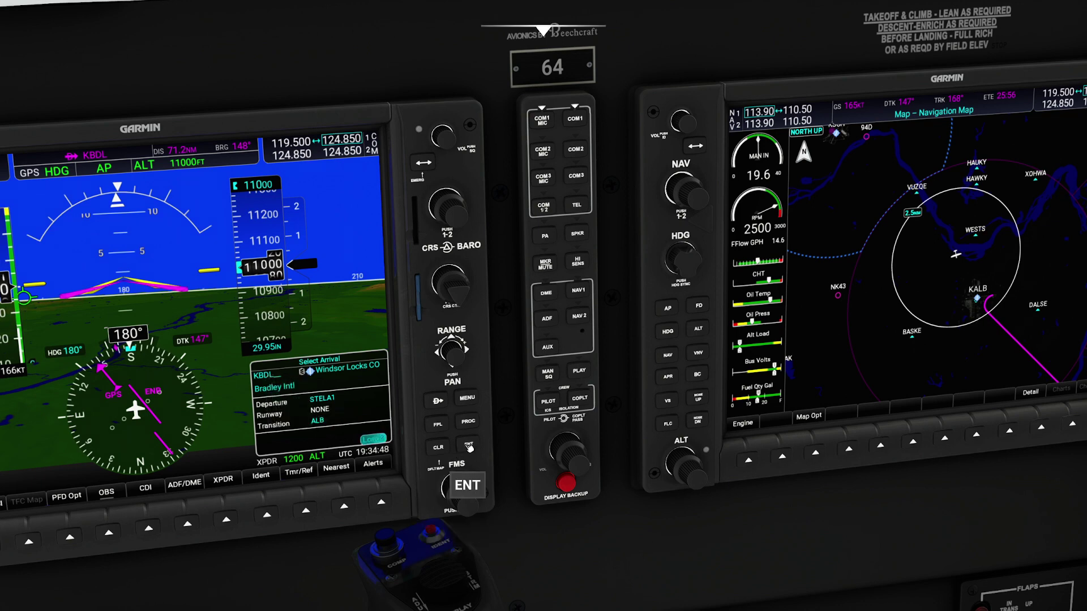
pyautogui.click(469, 447)
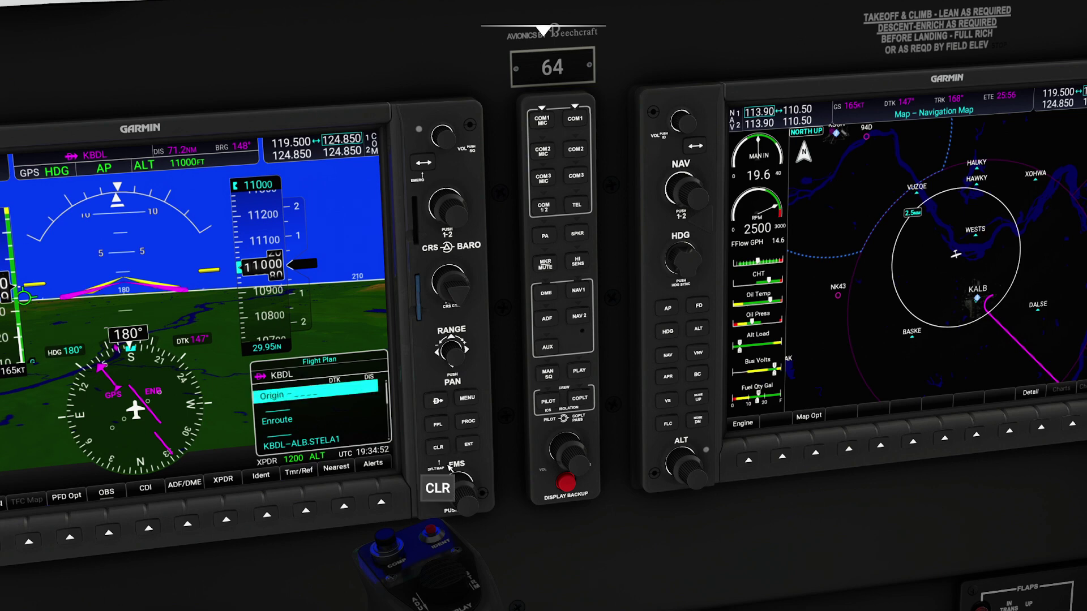
# Review the waypoints of the STELA1 arrival in the primary flight display's flight plan
pyautogui.scroll(-6, 454, 480)
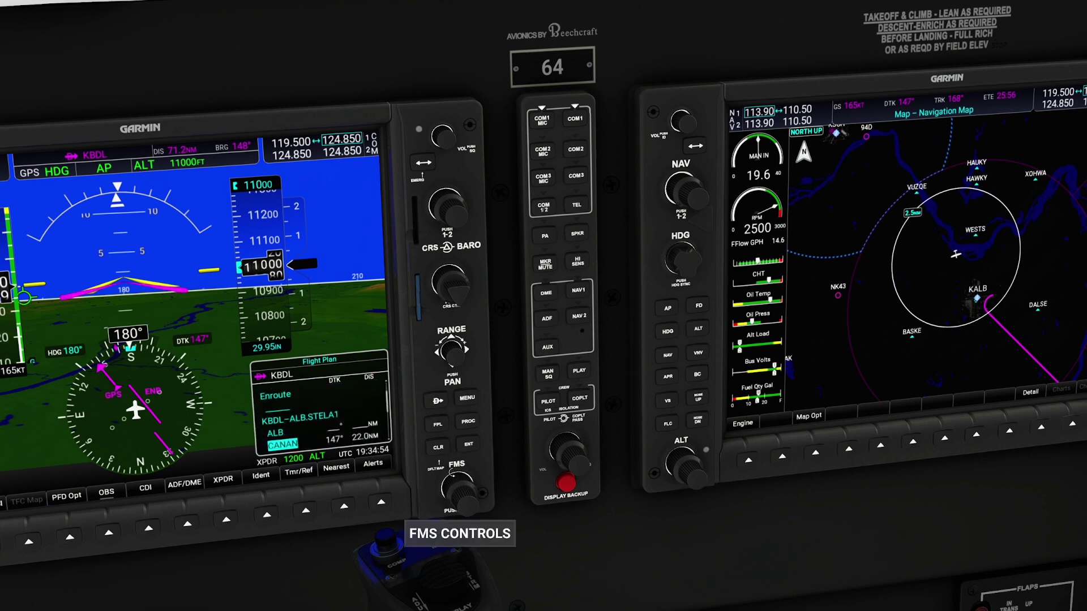
pyautogui.scroll(-3, 455, 477)
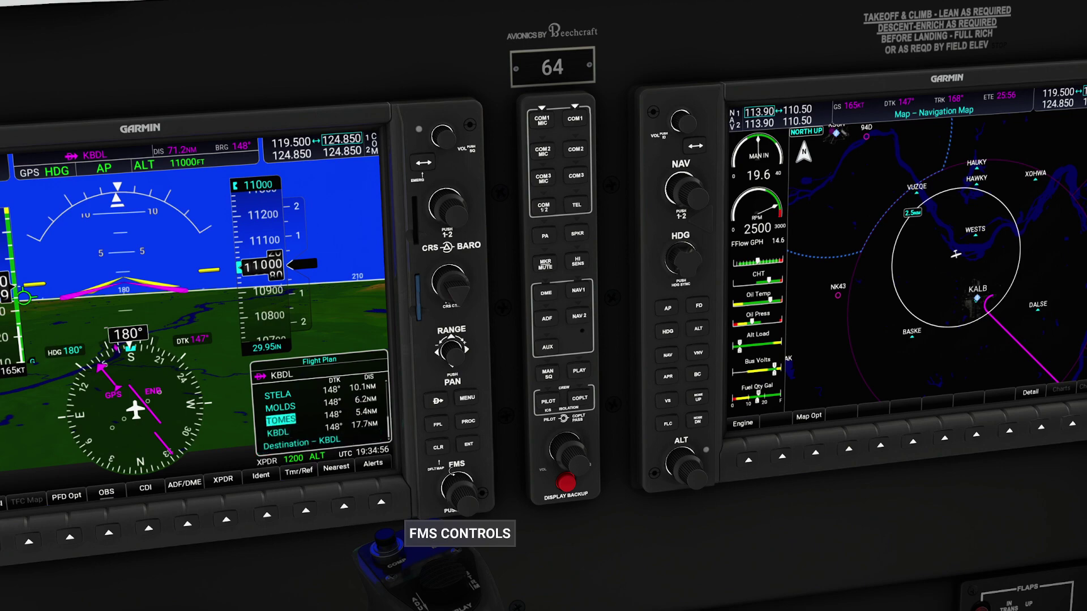
pyautogui.press('-')
pyautogui.scroll(1, 453, 476)
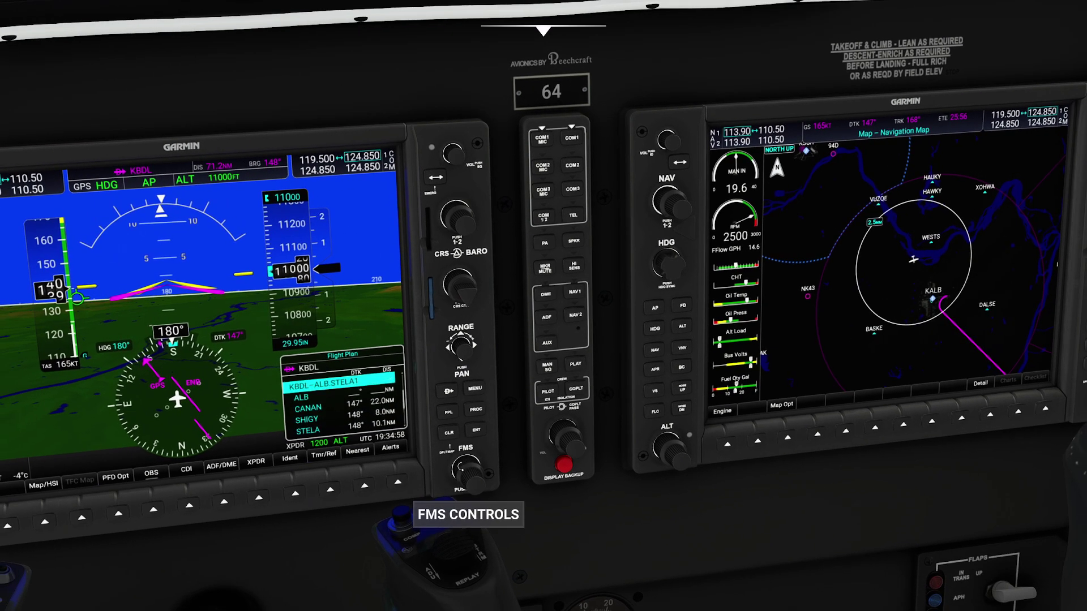
pyautogui.click(449, 392)
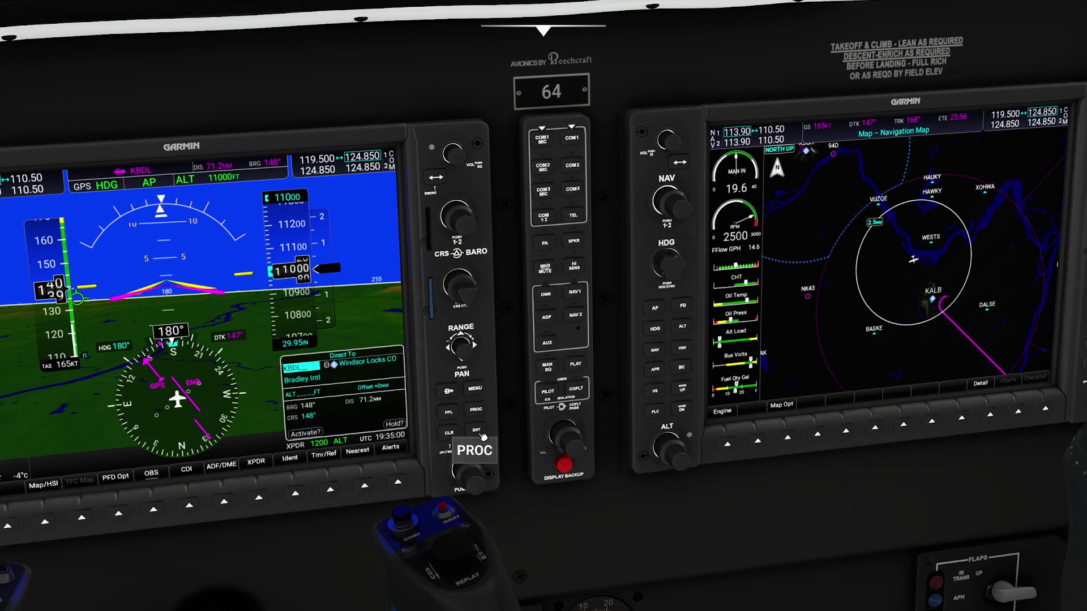
pyautogui.scroll(-4, 463, 460)
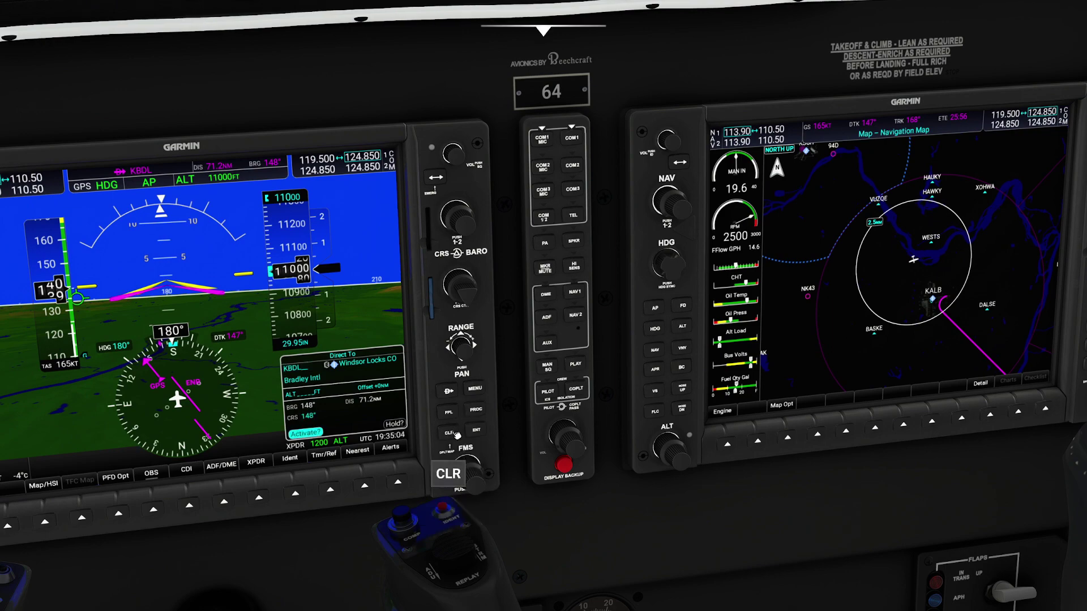
pyautogui.click(451, 392)
# Show the active flight plan on the multi-function display and highlight the KBDL-ALB.STELA1 arrival
pyautogui.rightClick(659, 352)
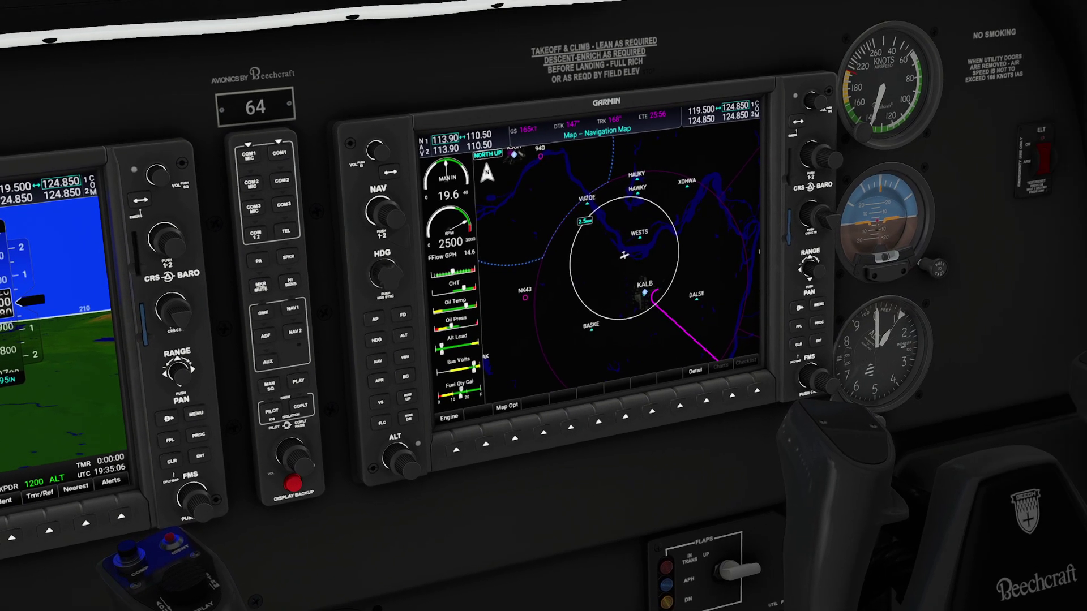
pyautogui.click(667, 349)
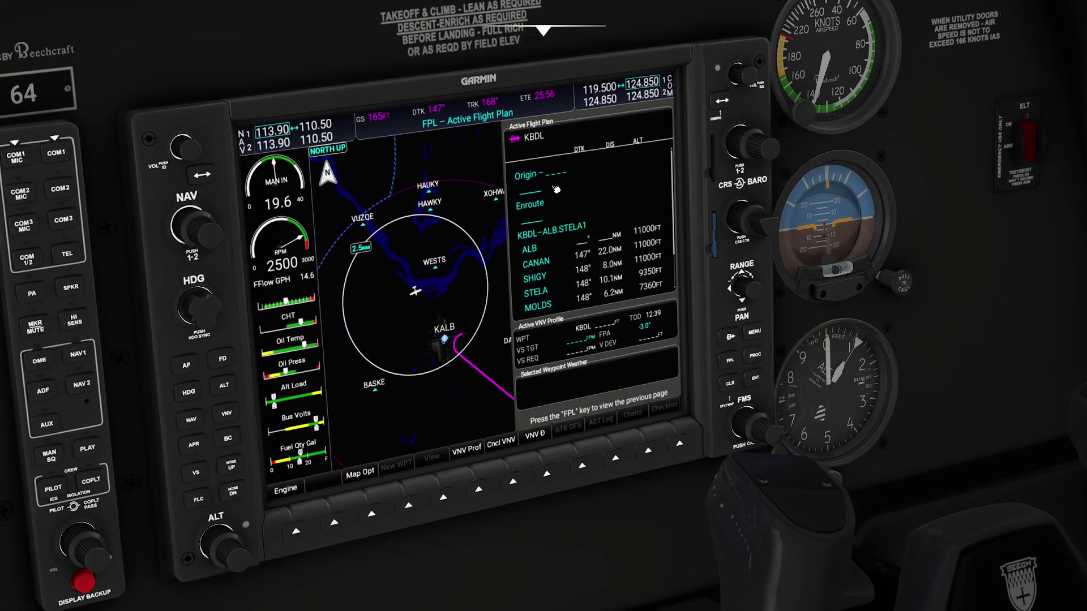
pyautogui.click(742, 425)
pyautogui.scroll(-2, 742, 426)
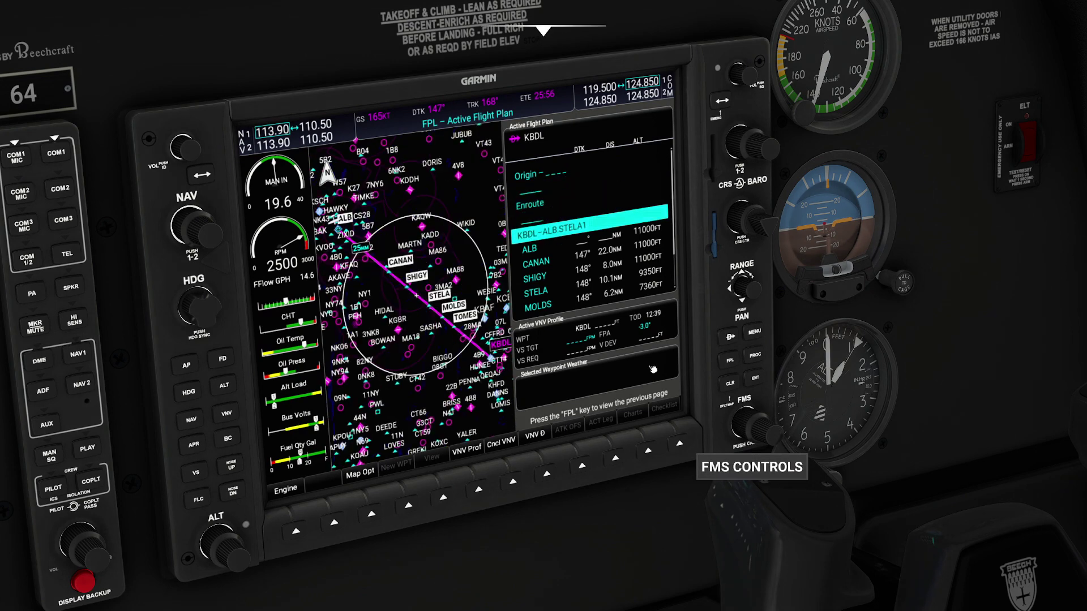
pyautogui.click(736, 340)
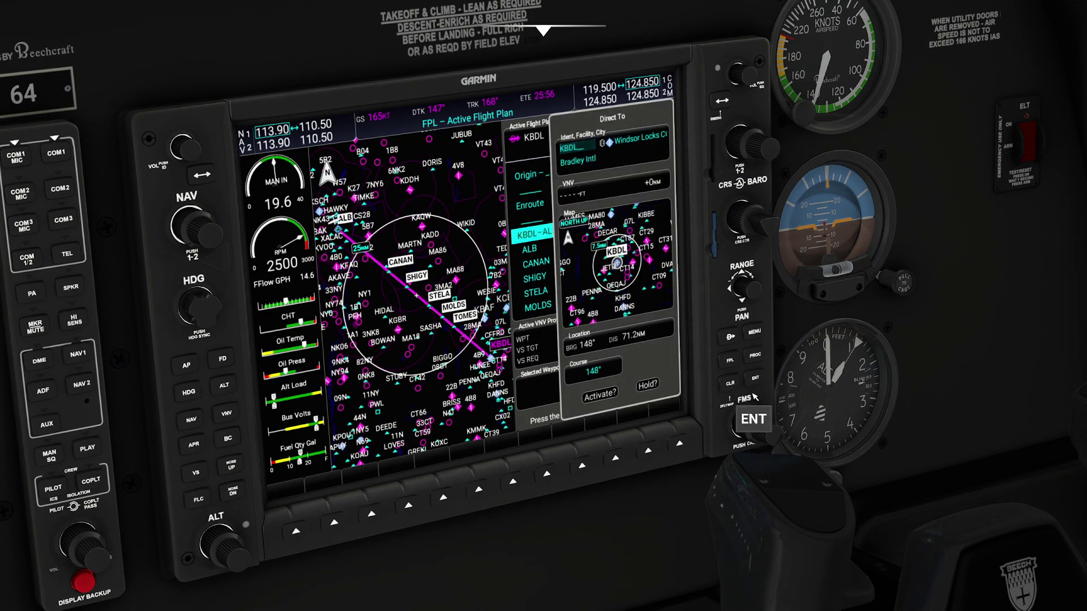
pyautogui.click(755, 380)
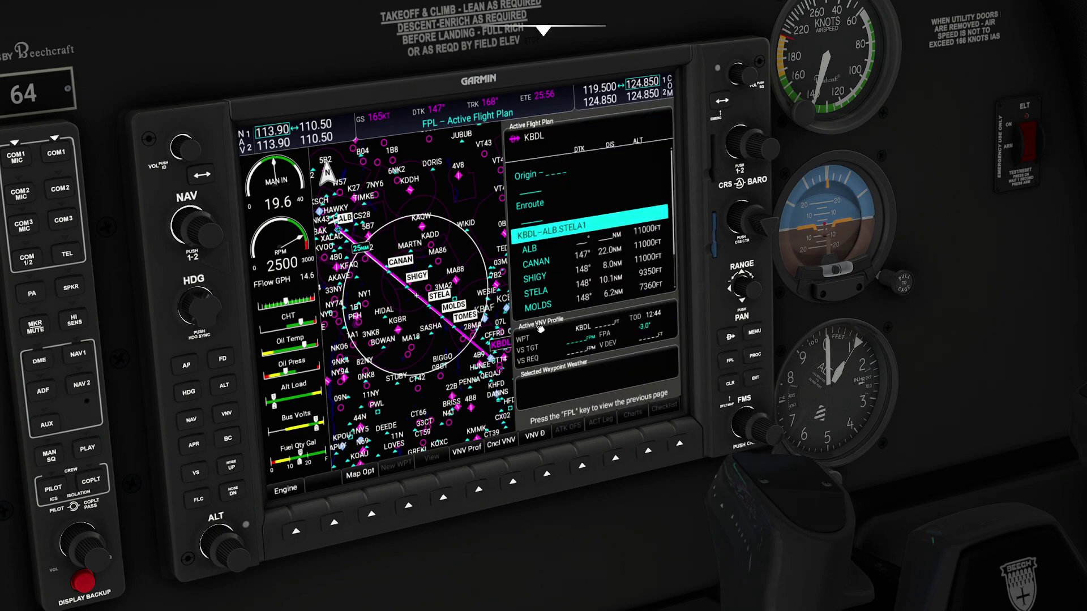
pyautogui.hotkey('ctrl', 'space')
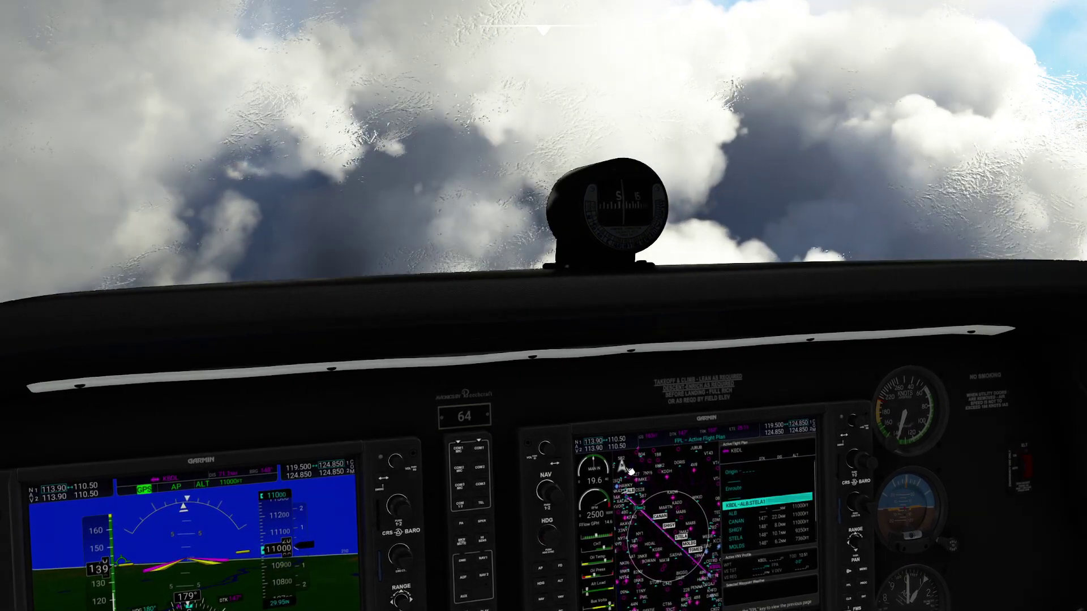
pyautogui.hotkey('ctrl', '2')
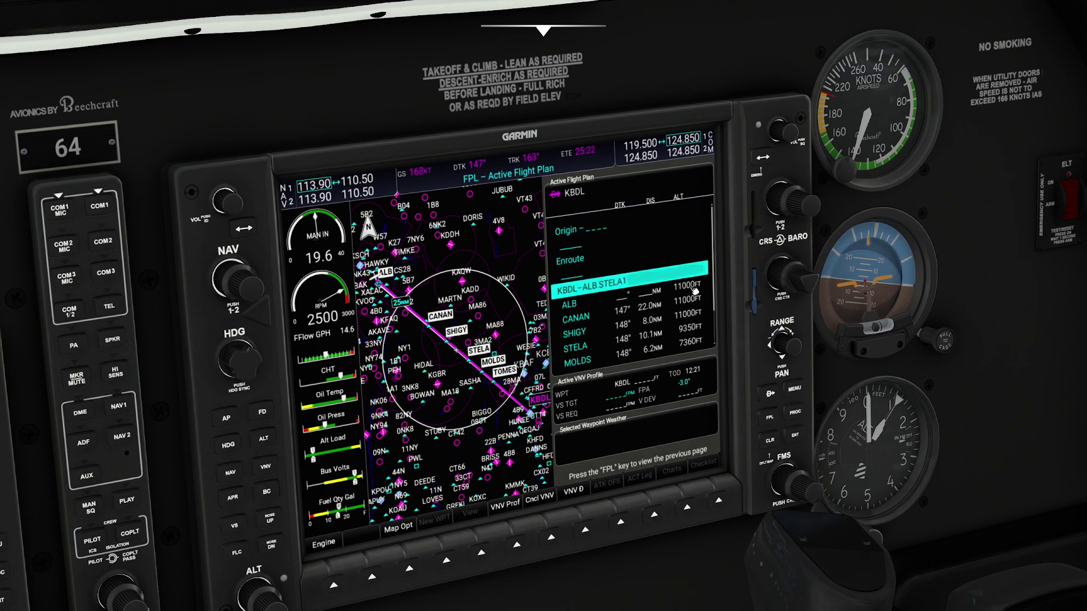
# Set the altitude constraint of the SHIGY waypoint to 10000 ft in the active flight plan
pyautogui.click(803, 486)
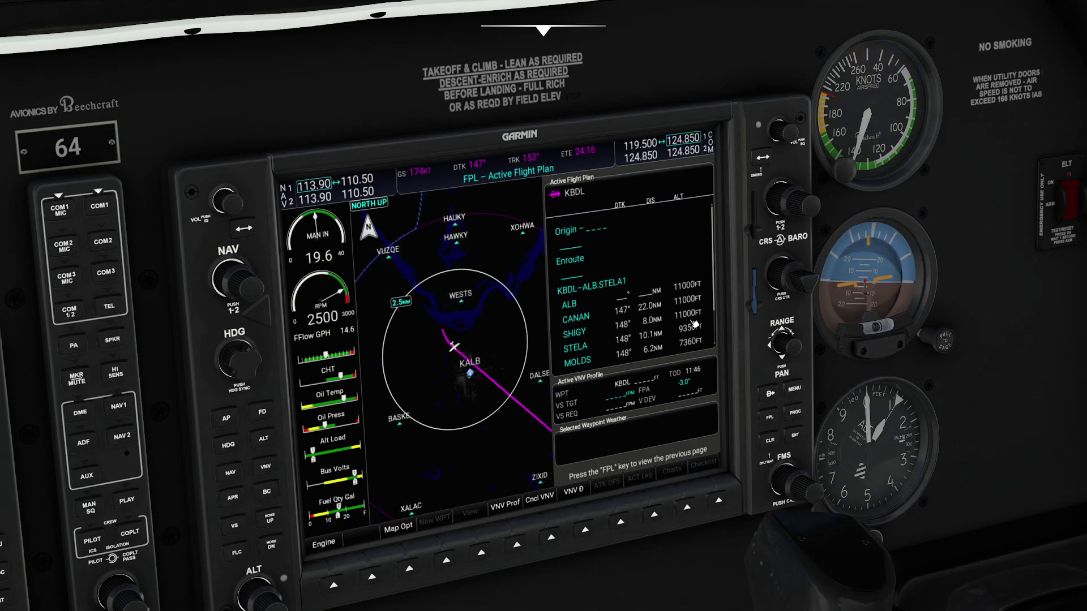
pyautogui.click(813, 495)
pyautogui.scroll(1, 813, 496)
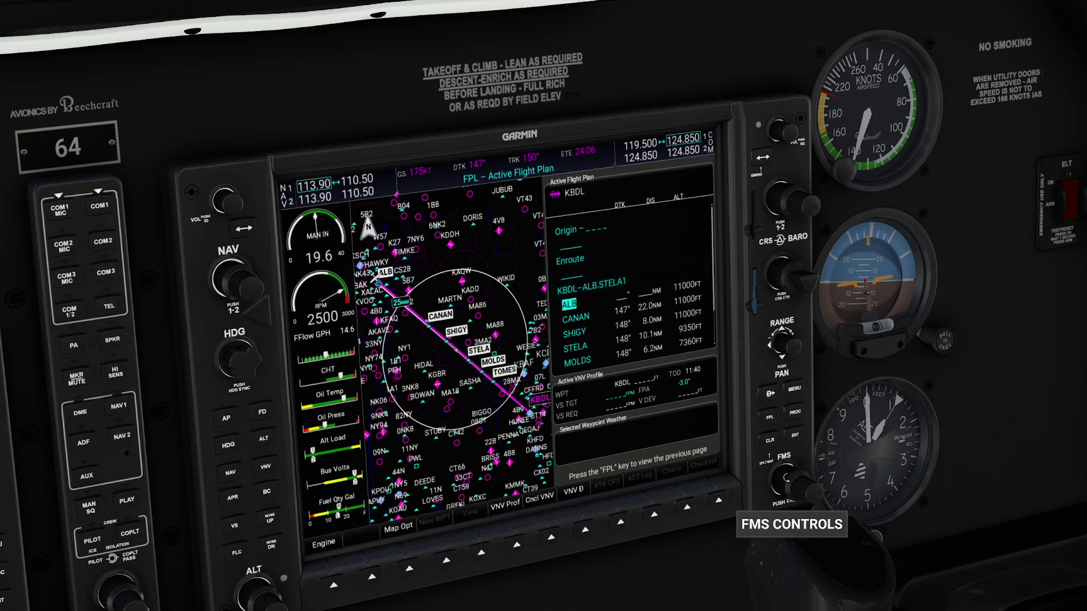
pyautogui.scroll(1, 787, 478)
pyautogui.click(795, 435)
pyautogui.scroll(1, 817, 493)
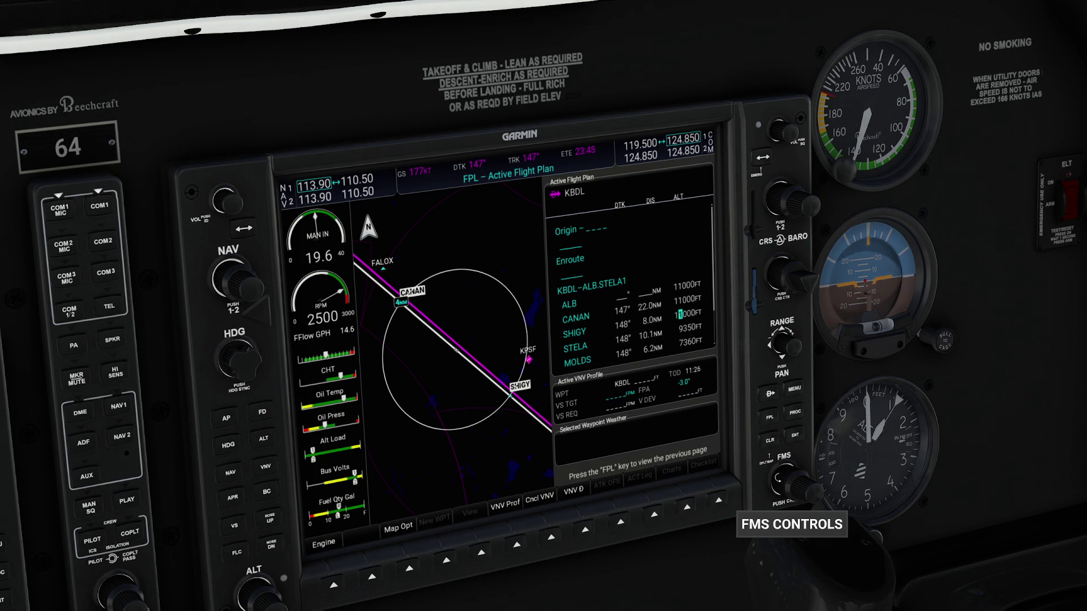
pyautogui.click(795, 435)
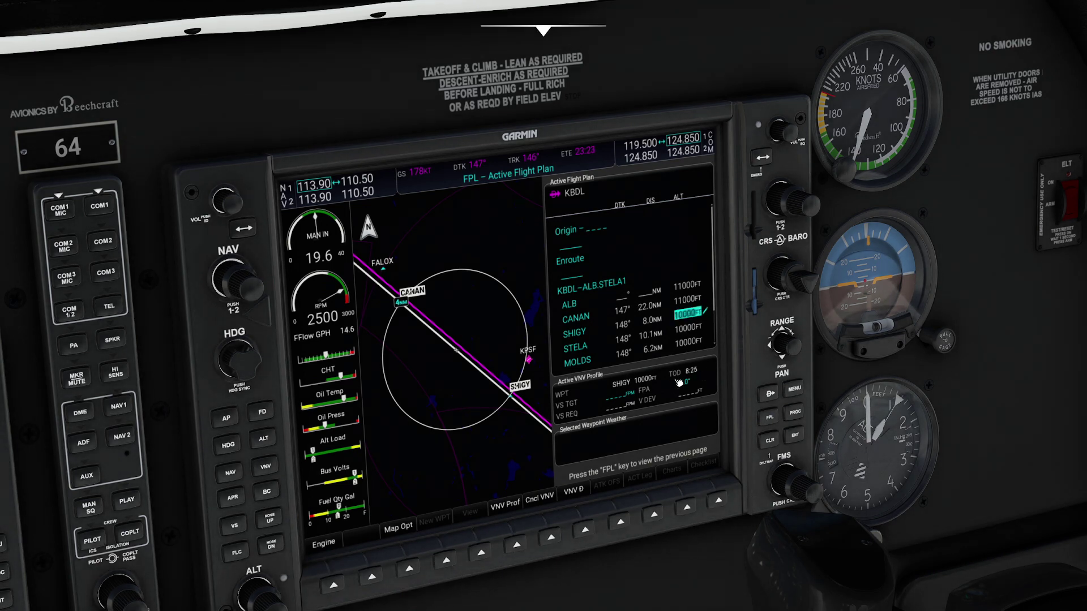
pyautogui.click(807, 485)
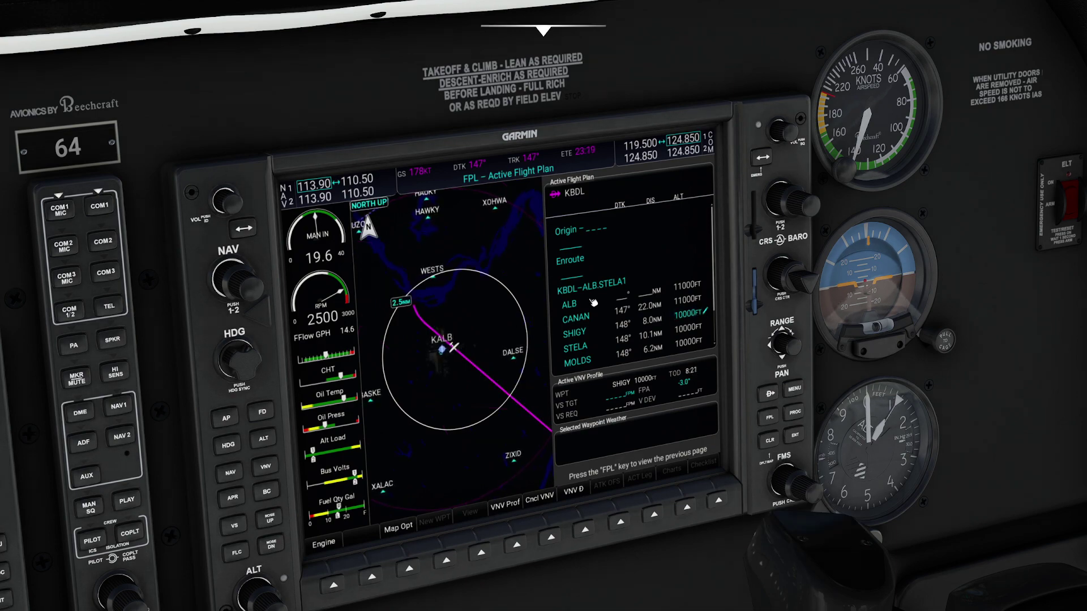
# Set the altitude constraint of the STELA waypoint to 9000 ft in the multi-function display's active flight plan
pyautogui.moveTo(596, 332); pyautogui.dragTo(263, 312)
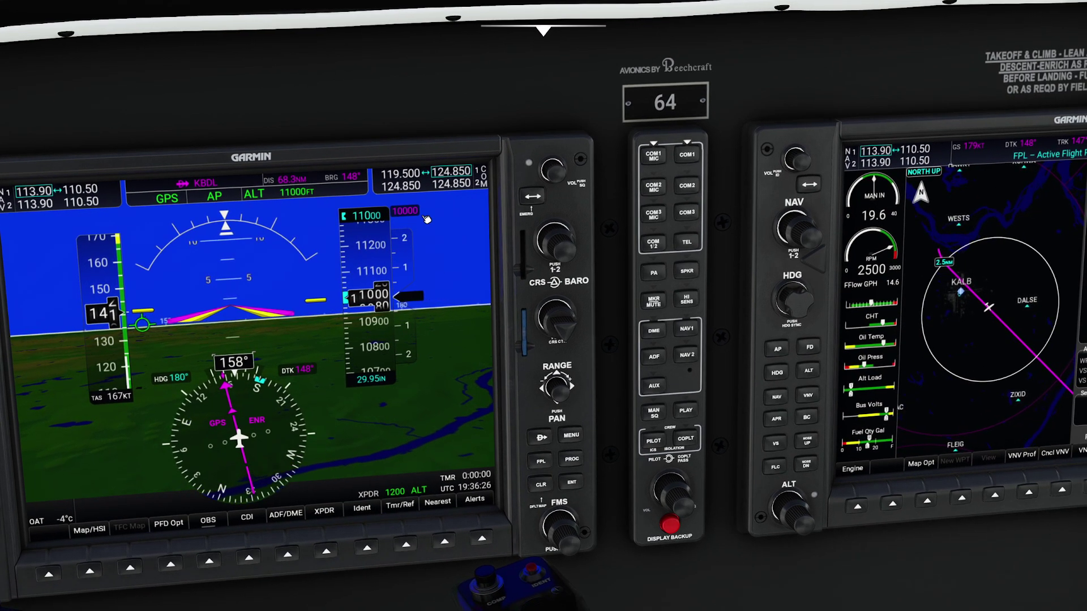
pyautogui.moveTo(419, 253); pyautogui.dragTo(790, 343)
pyautogui.click(862, 429)
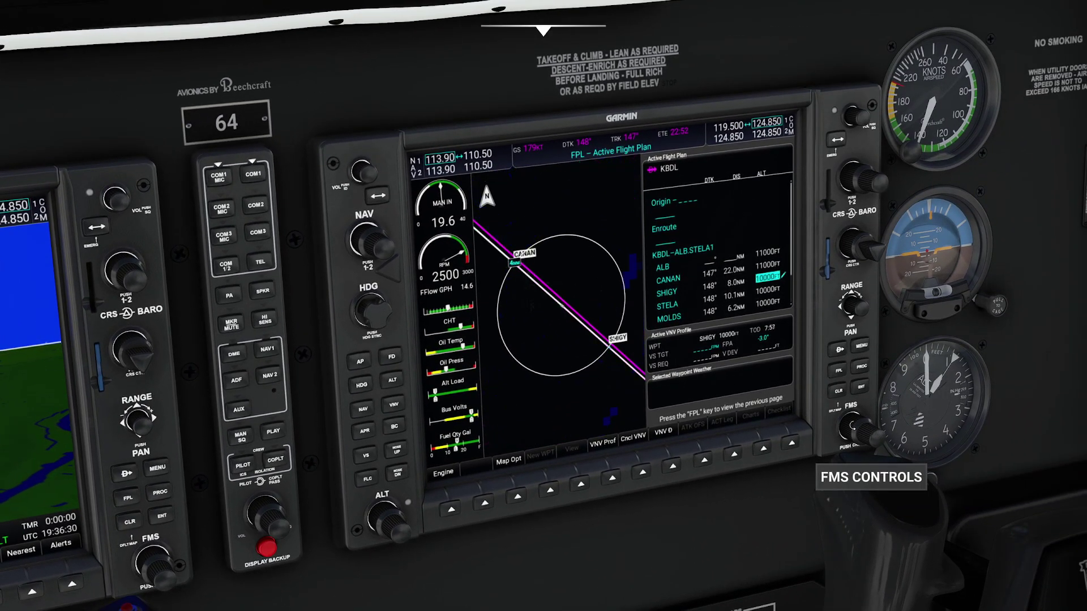
pyautogui.scroll(5, 848, 422)
pyautogui.scroll(5, 848, 422)
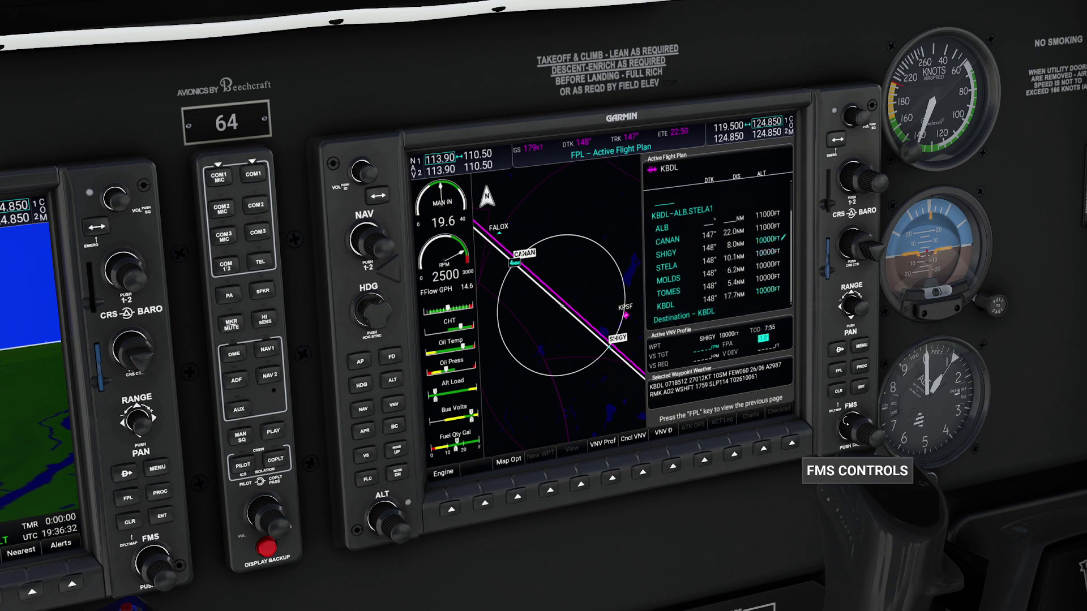
pyautogui.scroll(-2, 848, 422)
pyautogui.scroll(-3, 847, 421)
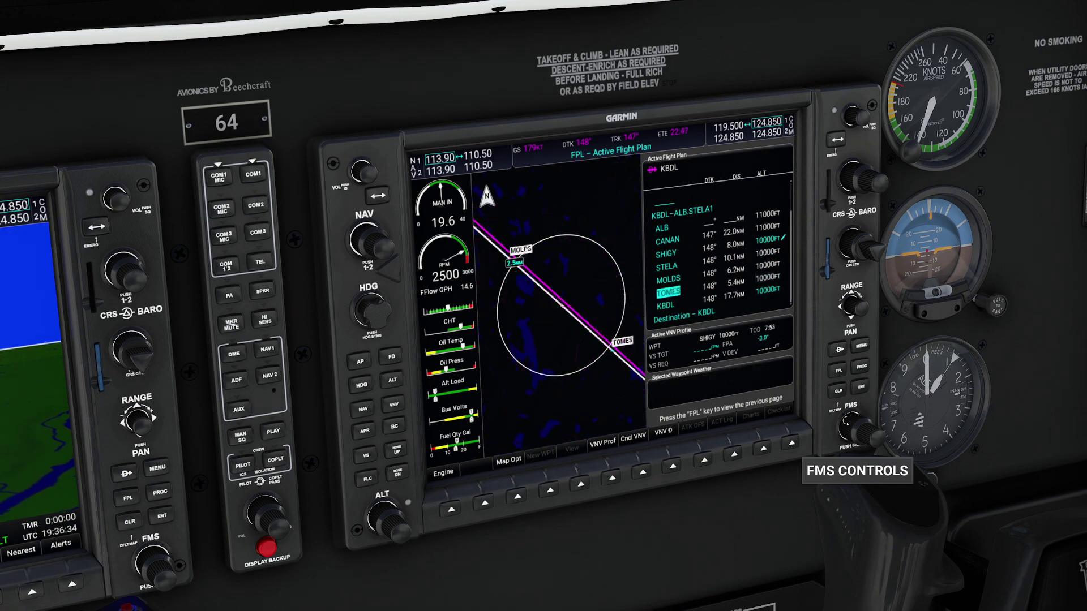
pyautogui.scroll(-1, 847, 422)
pyautogui.scroll(1, 847, 424)
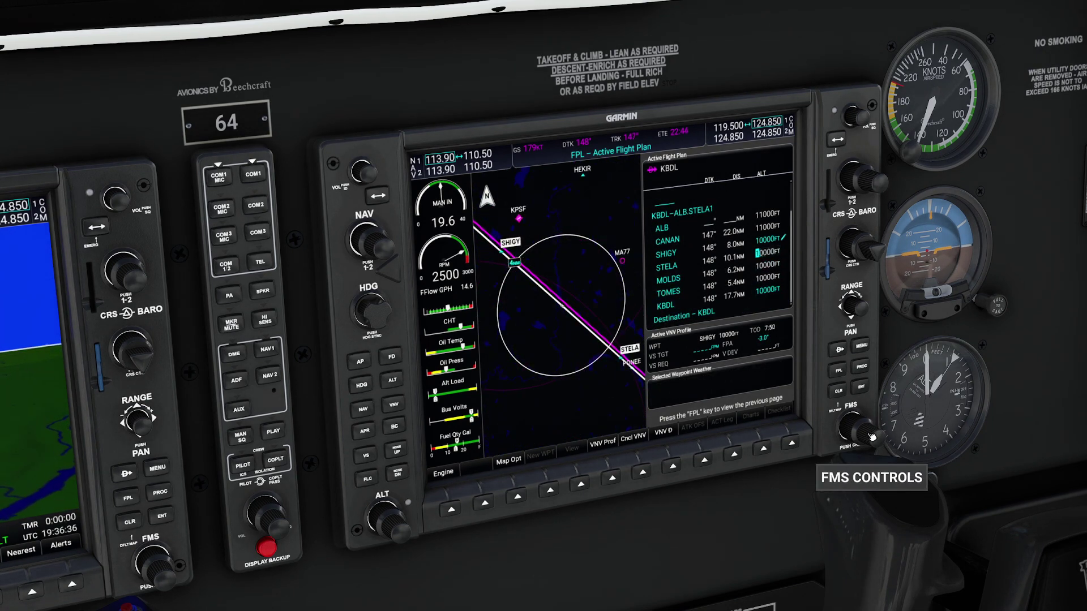
pyautogui.scroll(1, 849, 426)
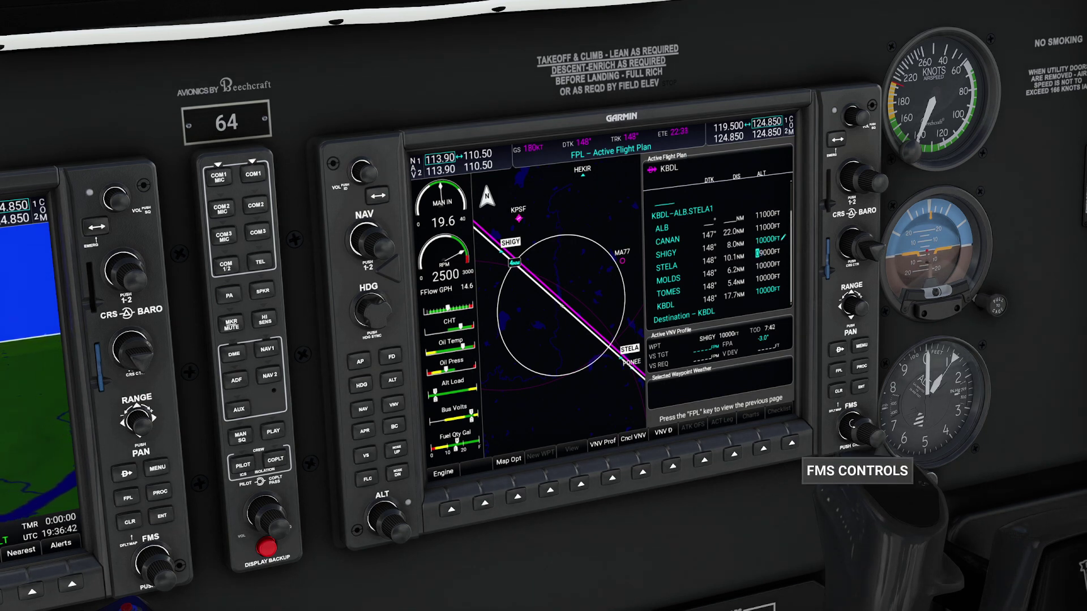
pyautogui.click(861, 387)
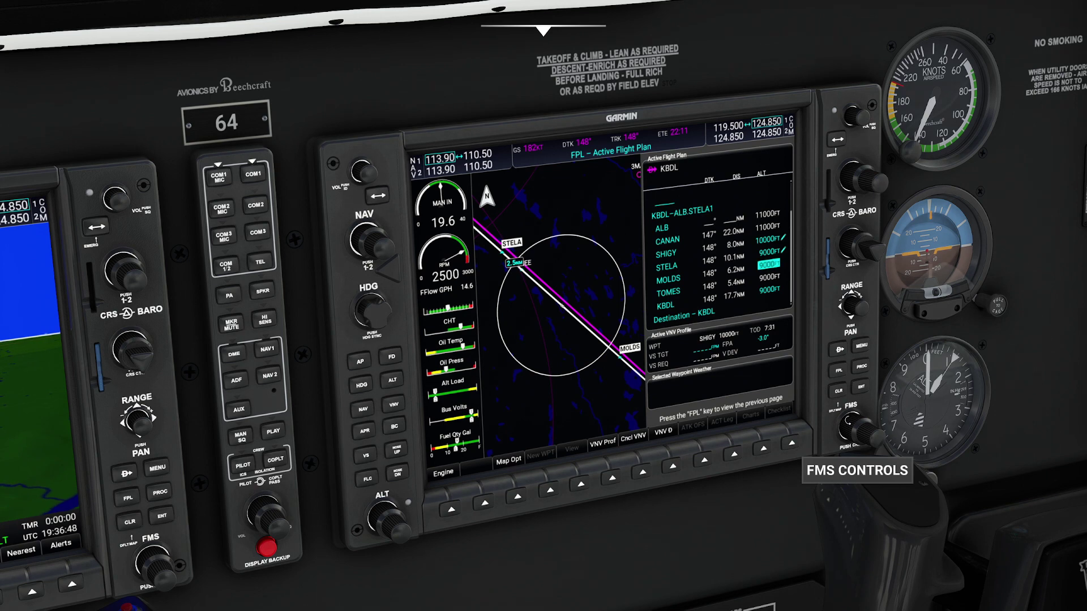
# Set the altitude constraints of the MOLDS and TOMES waypoints to 5000 ft in the active flight plan
pyautogui.scroll(1, 860, 431)
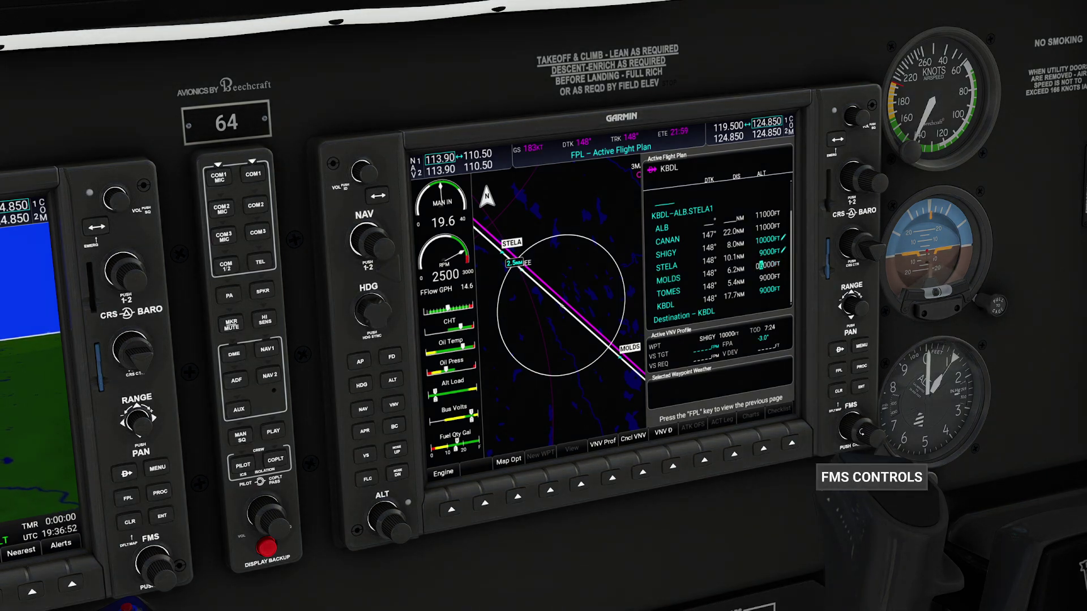
pyautogui.click(862, 386)
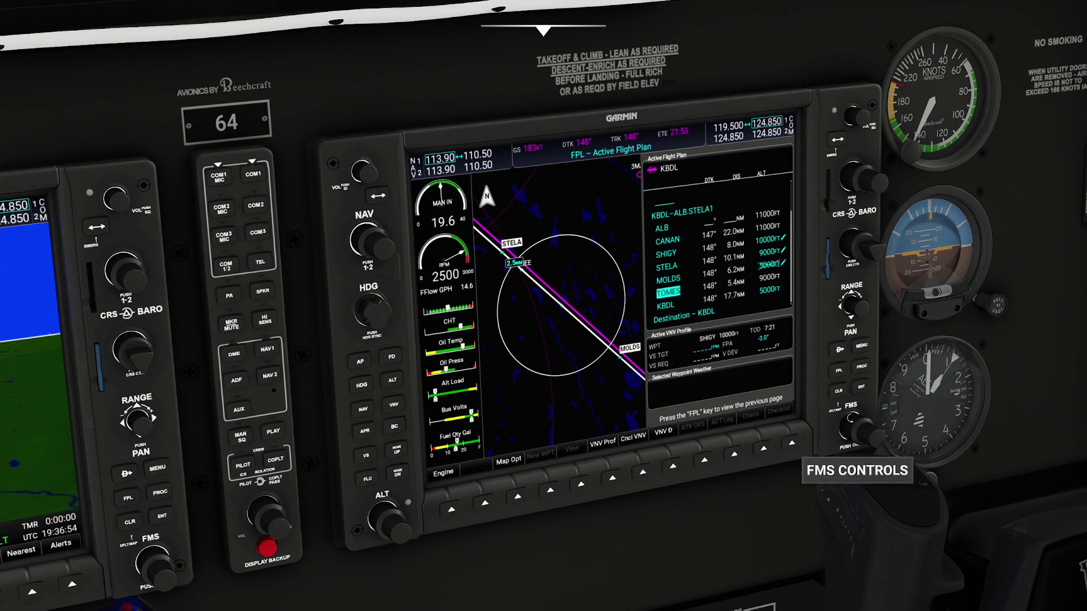
pyautogui.scroll(1, 850, 418)
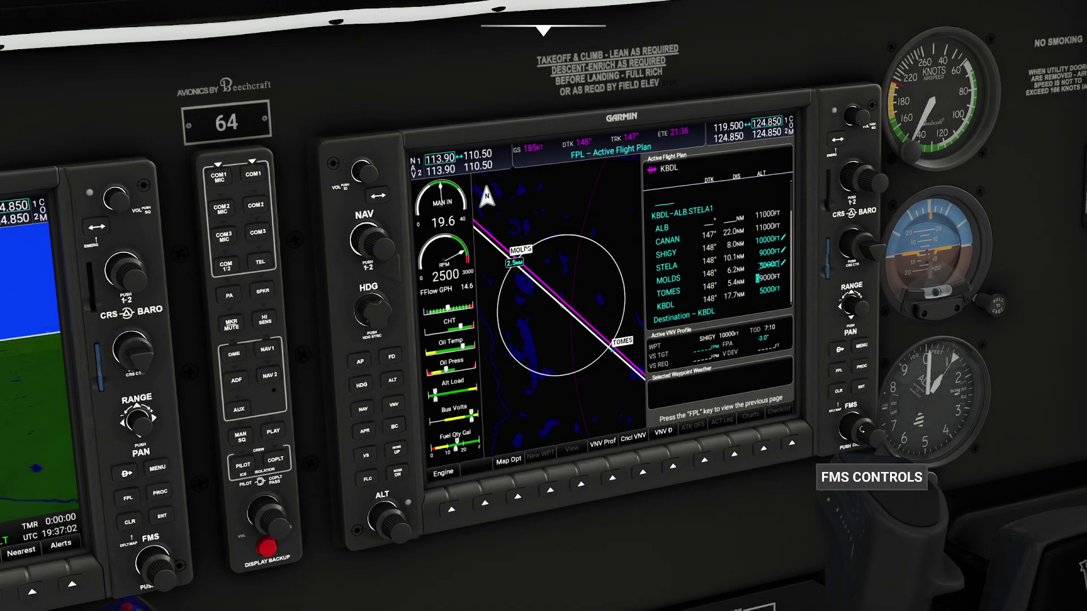
pyautogui.scroll(1, 859, 426)
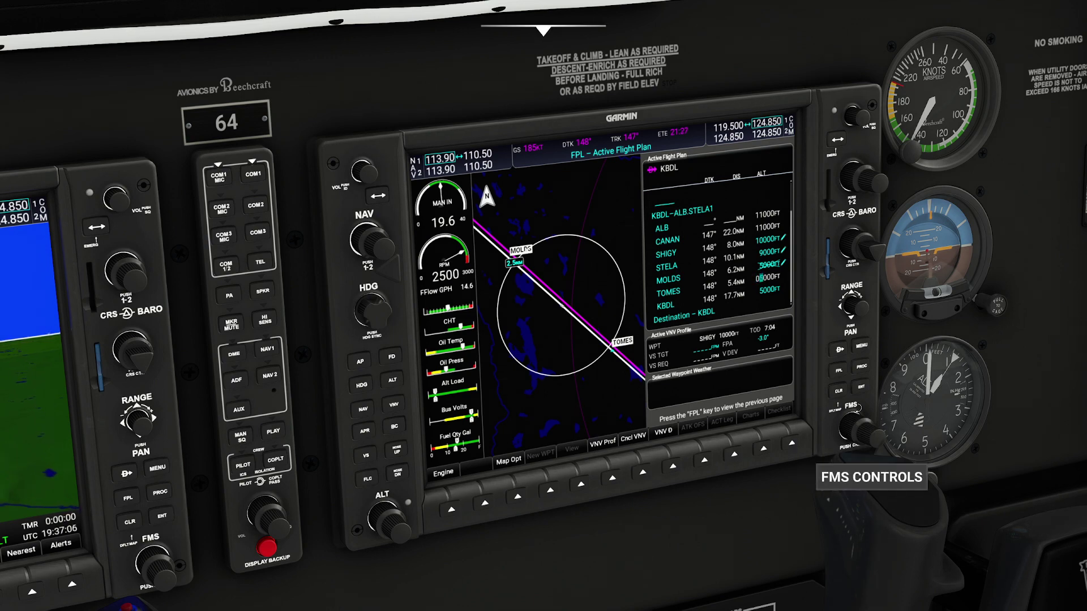
pyautogui.click(861, 387)
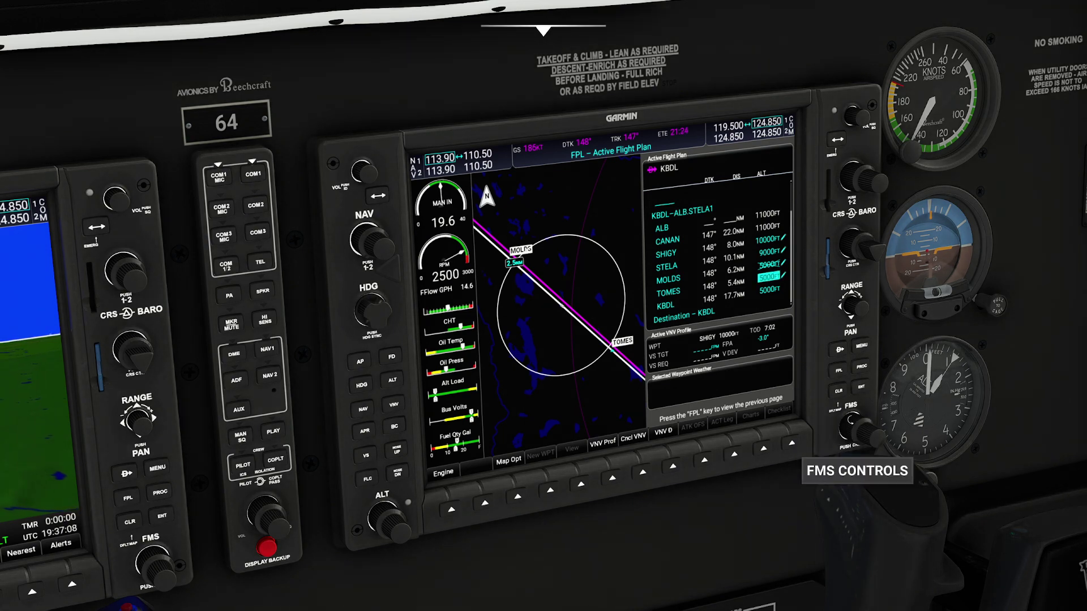
# Set the altitude of the KBDL waypoint at the end of the arrival to 1800 ft
pyautogui.scroll(2, 851, 419)
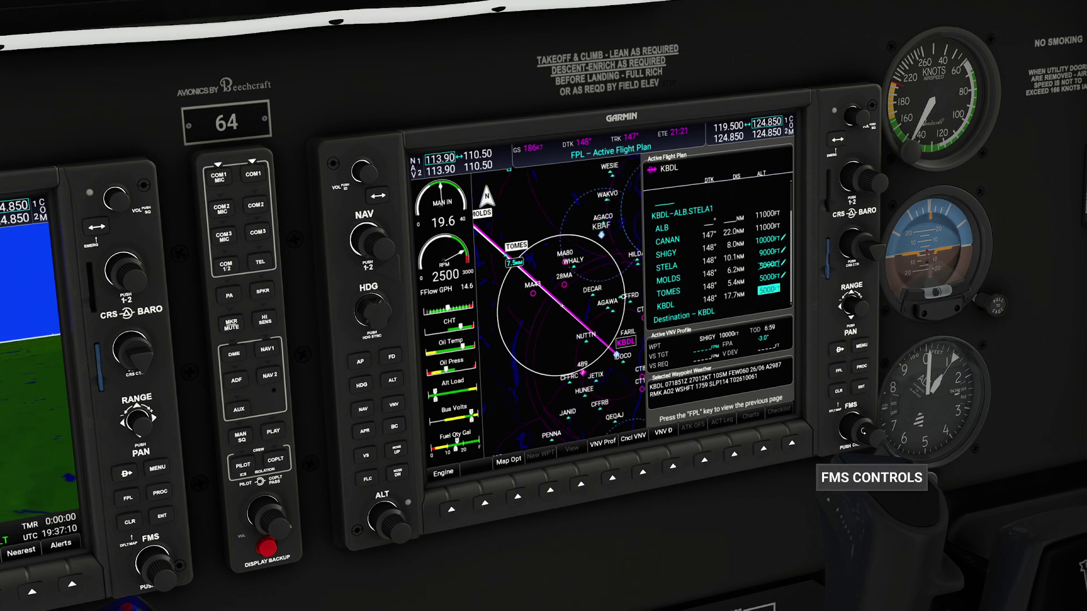
pyautogui.scroll(1, 866, 430)
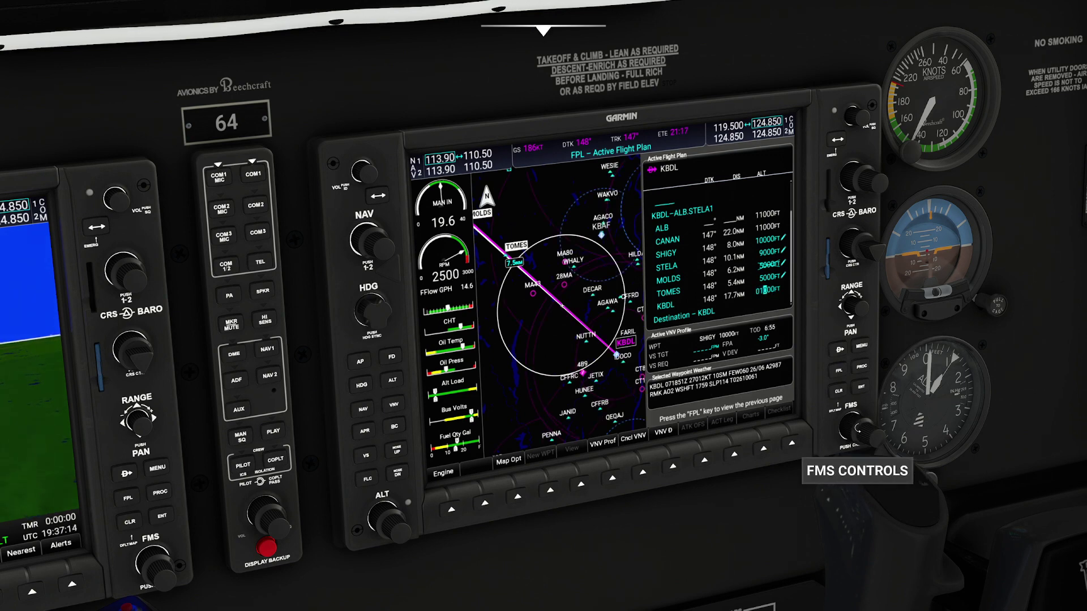
pyautogui.scroll(2, 854, 426)
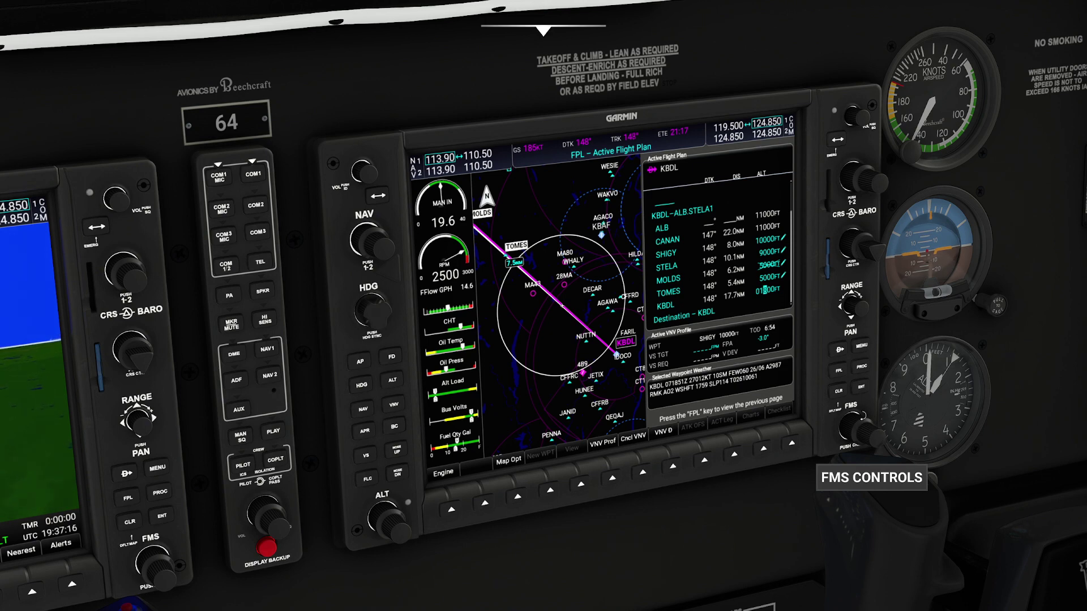
pyautogui.click(861, 387)
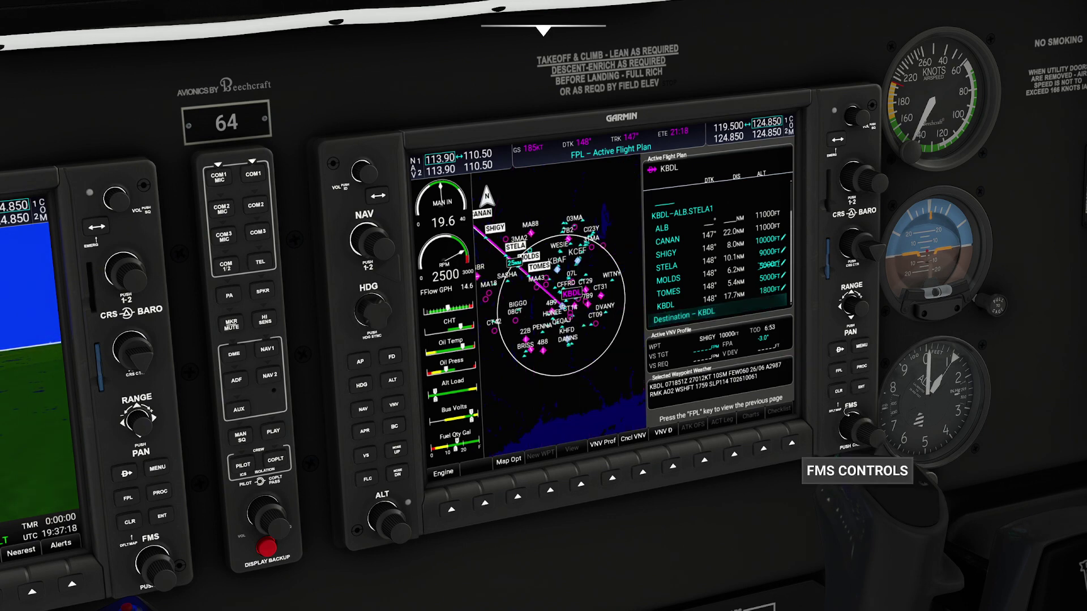
# Set the altitude constraint of the MOLDS waypoint to 5500 ft and end flight plan editing
pyautogui.scroll(1, 855, 427)
pyautogui.click(839, 390)
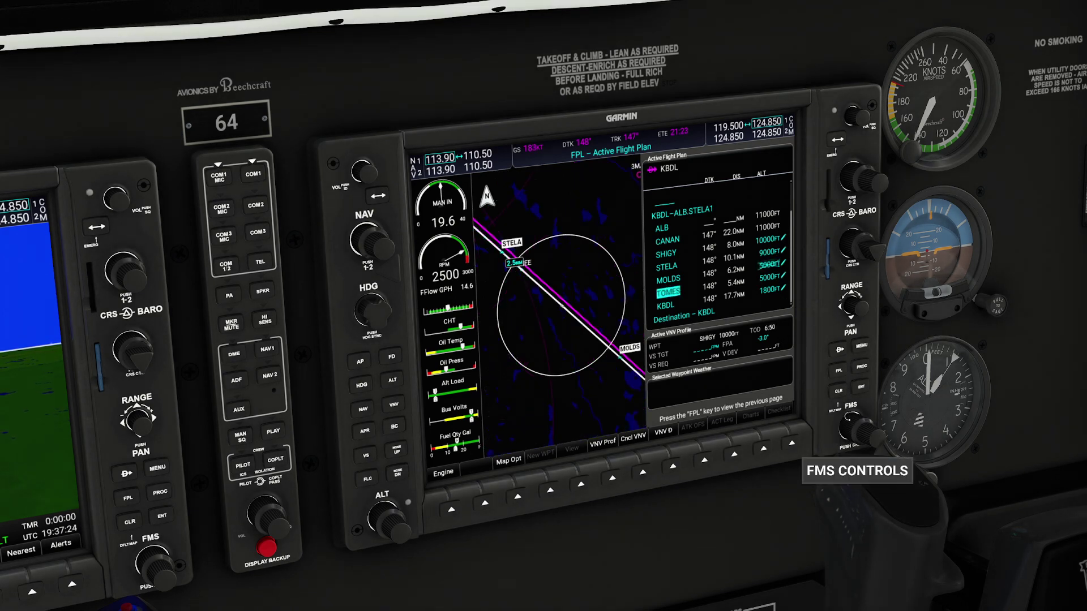
pyautogui.scroll(-1, 848, 418)
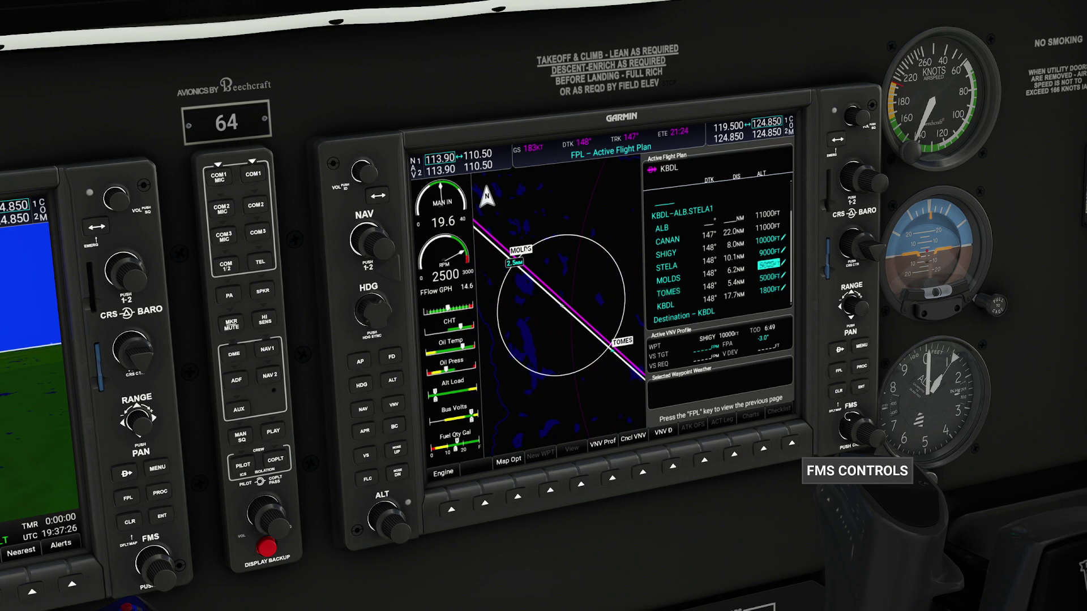
pyautogui.scroll(1, 850, 418)
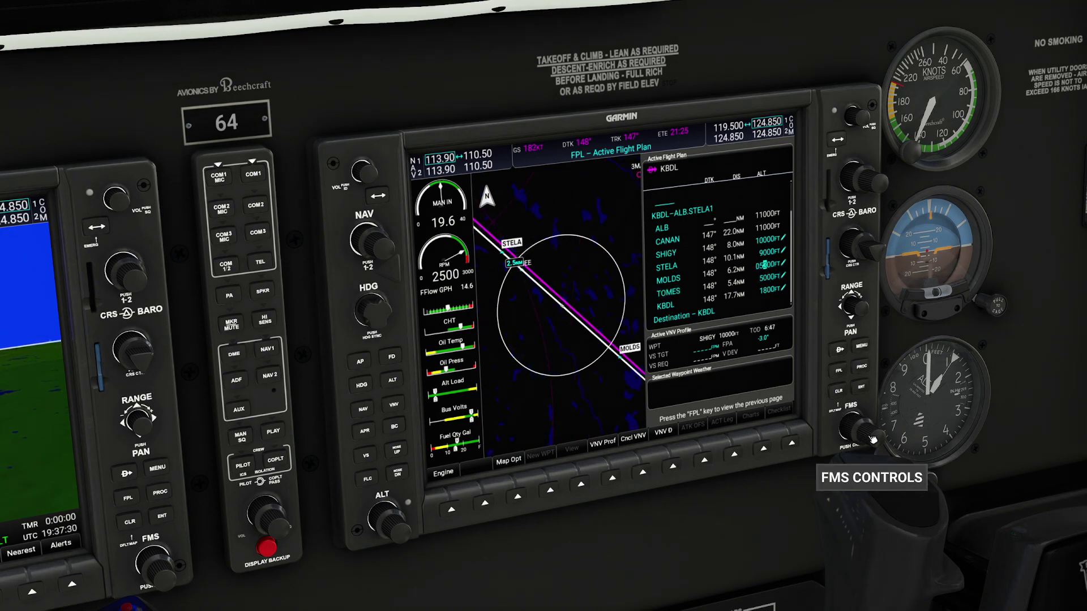
pyautogui.click(862, 387)
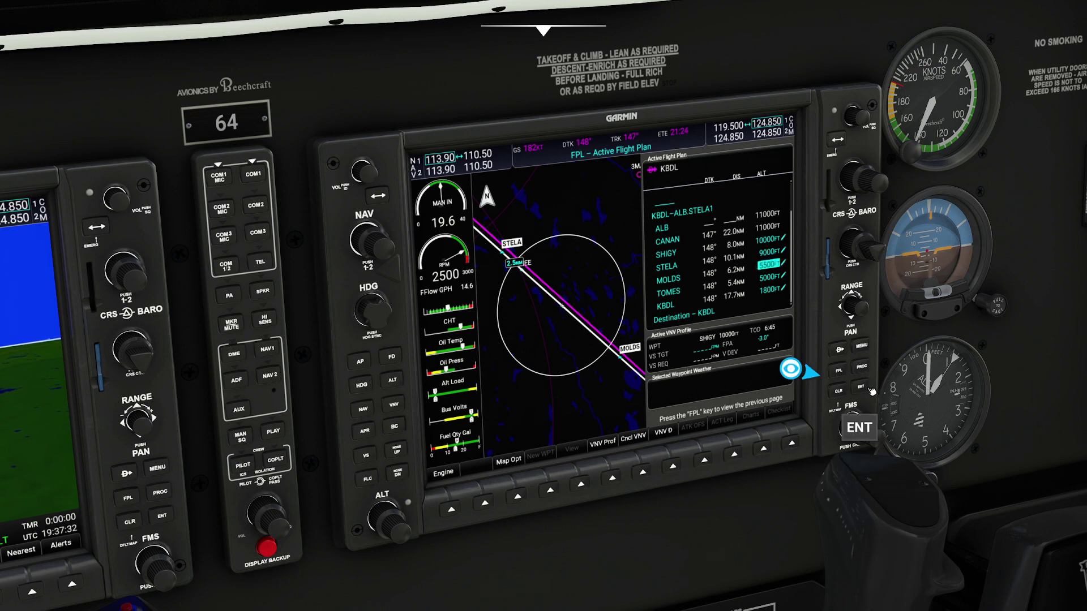
pyautogui.click(872, 434)
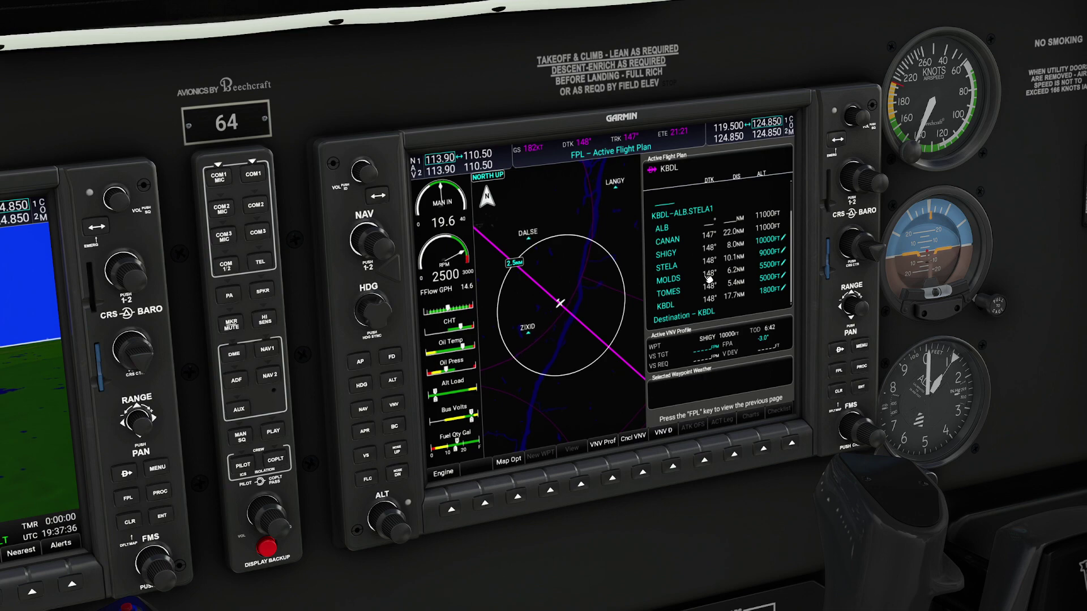
# Set the autopilot's selected altitude to 1800 ft
pyautogui.moveTo(708, 278); pyautogui.dragTo(411, 242)
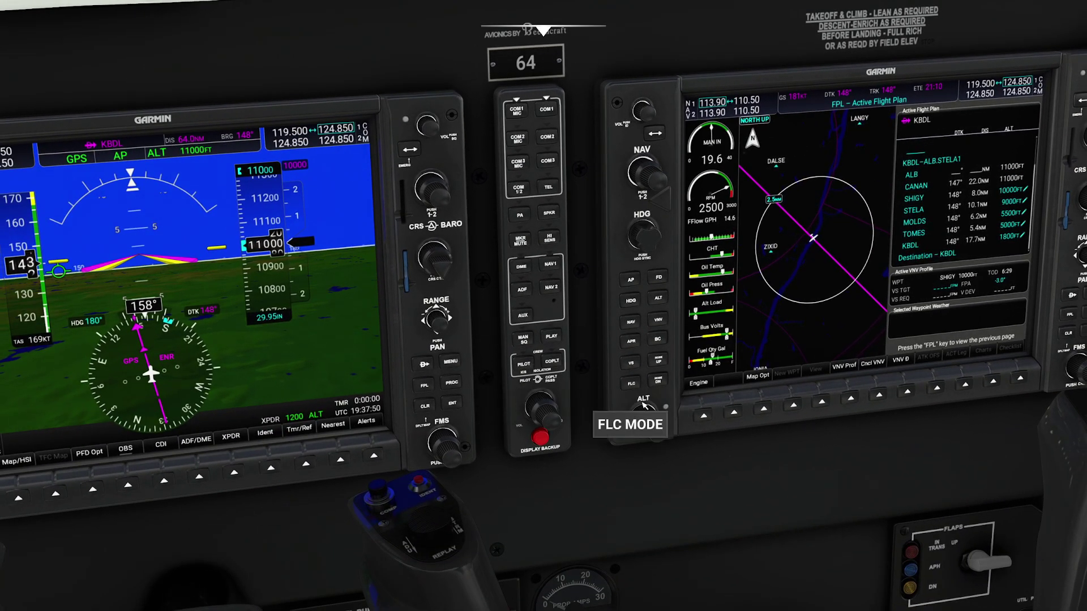
pyautogui.scroll(-2, 638, 410)
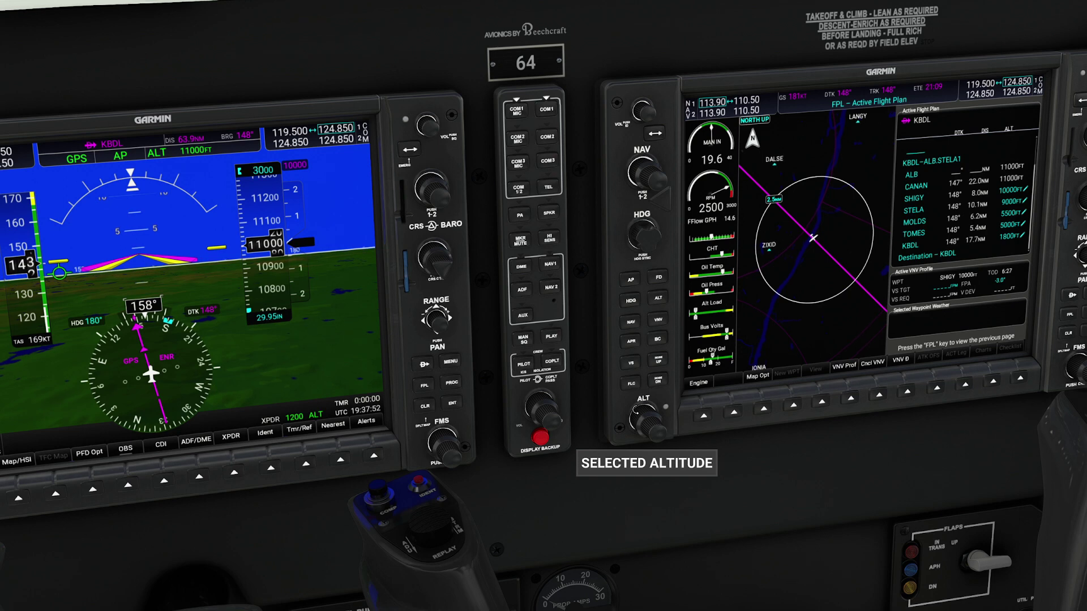
pyautogui.scroll(-2, 642, 414)
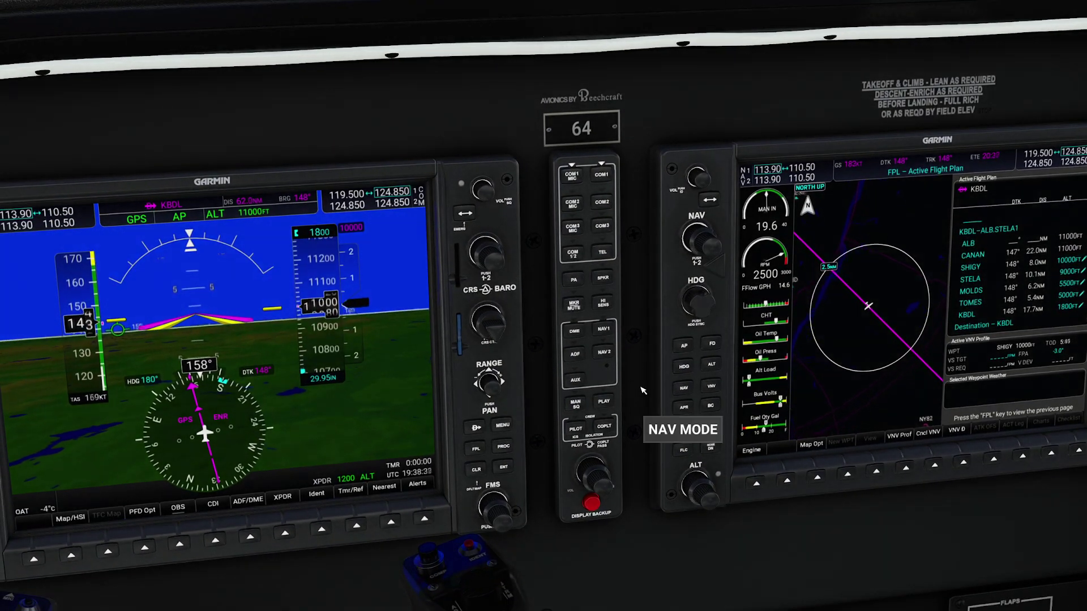
# Arm vertical navigation on the autopilot and check the active VNV profile and the vertical guidance on the primary flight display
pyautogui.click(714, 387)
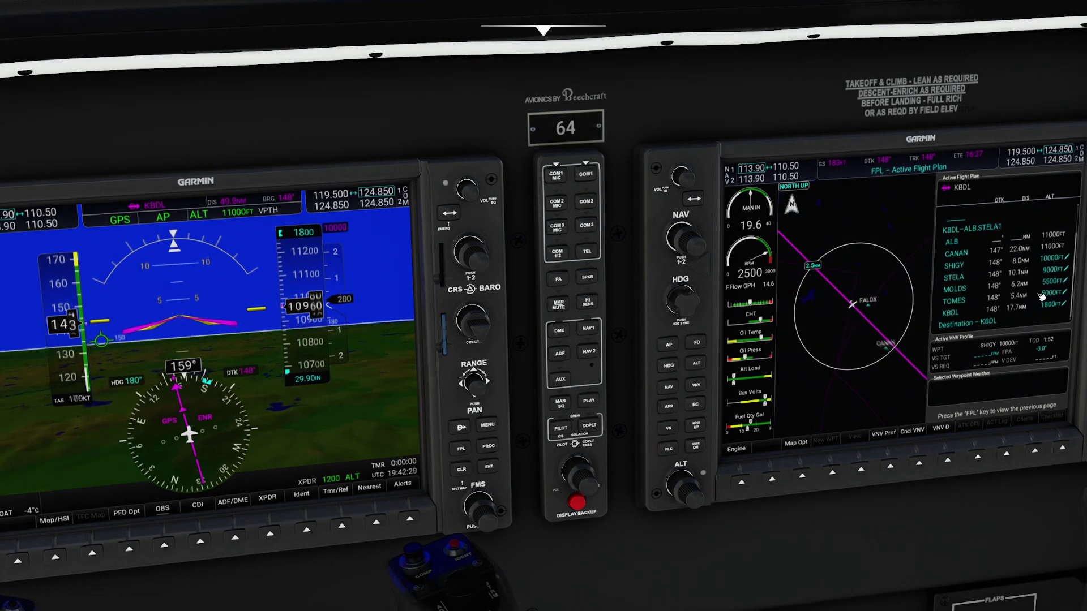
pyautogui.moveTo(1042, 296)
pyautogui.mouseDown()
pyautogui.moveTo(991, 226)
pyautogui.moveTo(1031, 311)
pyautogui.mouseUp()
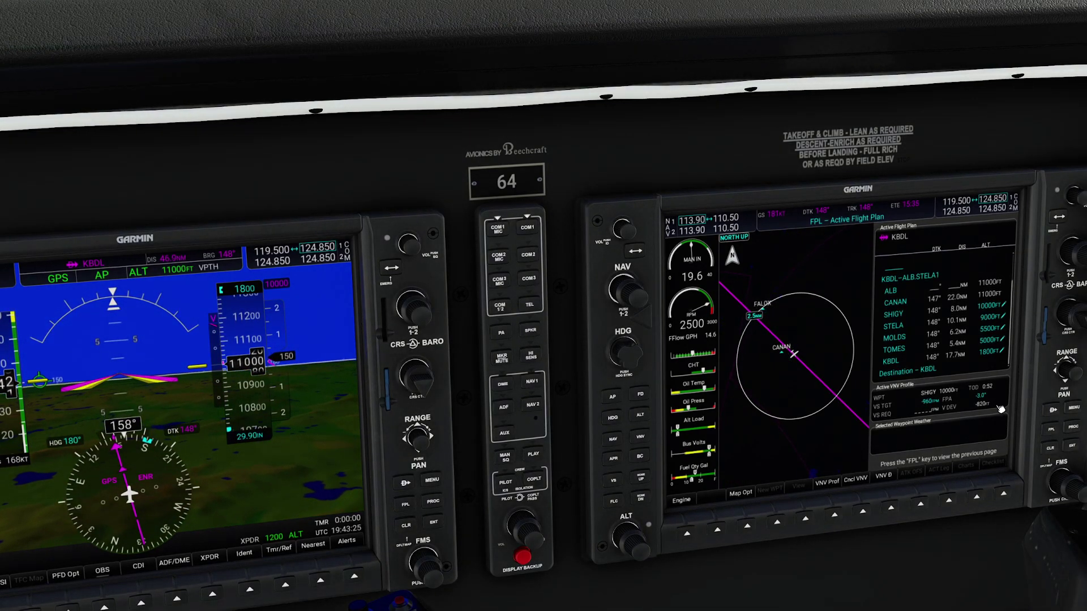
pyautogui.hotkey('ctrl', '1')
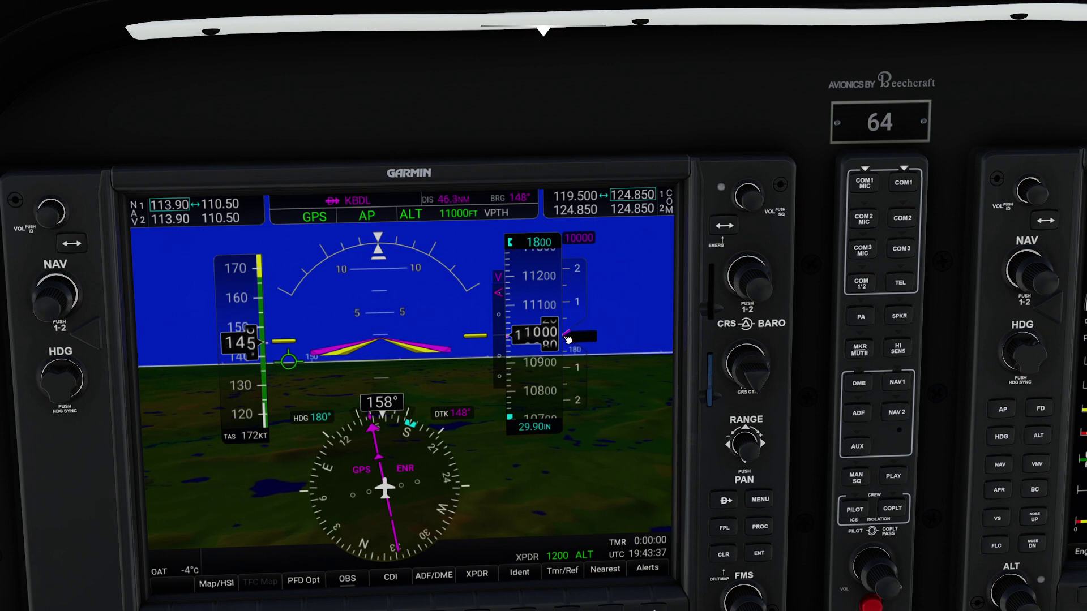
pyautogui.rightClick(588, 336)
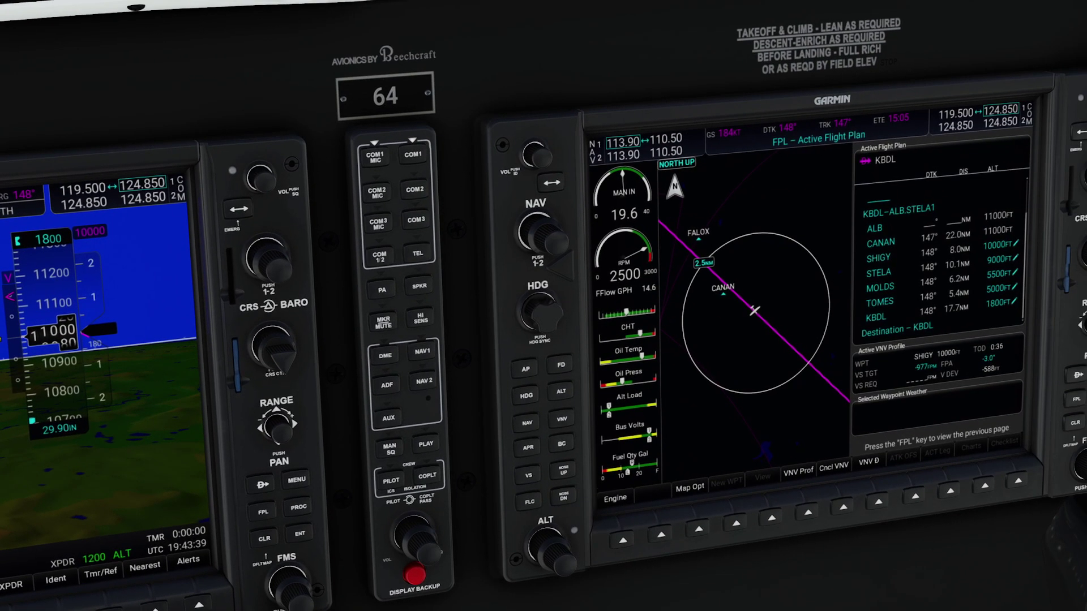